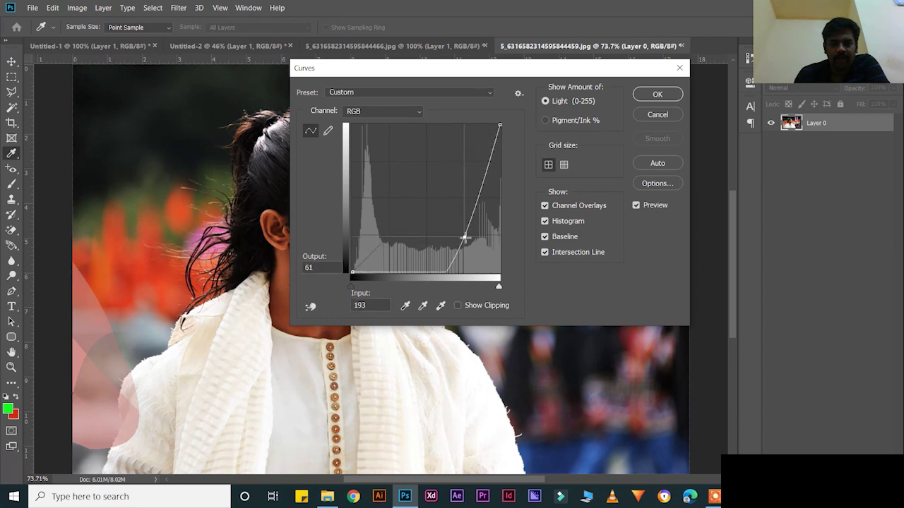
Step: Test midtone points on the RGB curve, run the automatic correction, and apply Curves with the point at input 173, output 167
{"action": "left_click_drag", "start_coordinate": [396, 84], "coordinate": [489, 106]}
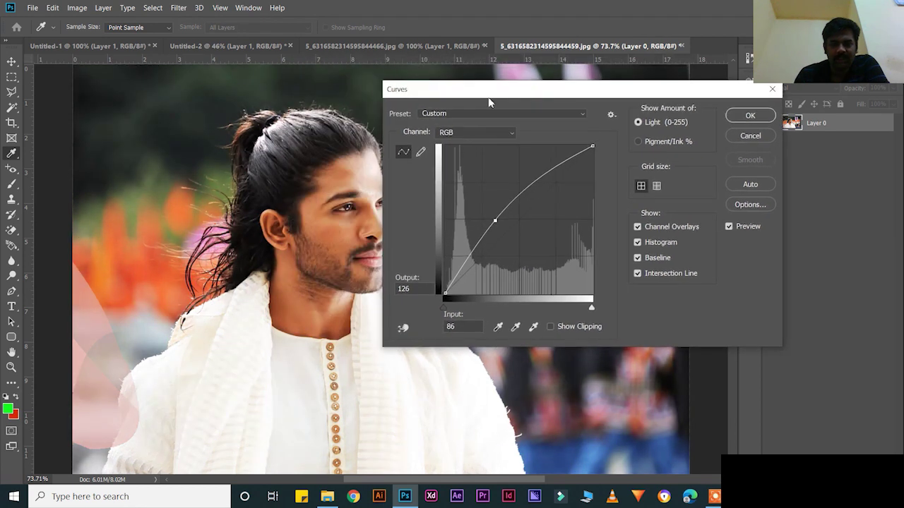
{"action": "left_click_drag", "start_coordinate": [497, 215], "coordinate": [519, 208]}
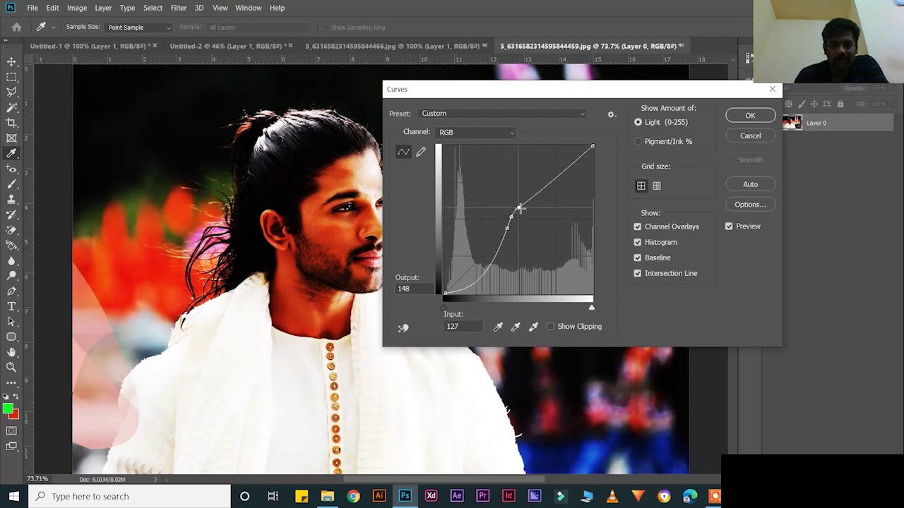
{"action": "left_click", "coordinate": [500, 243]}
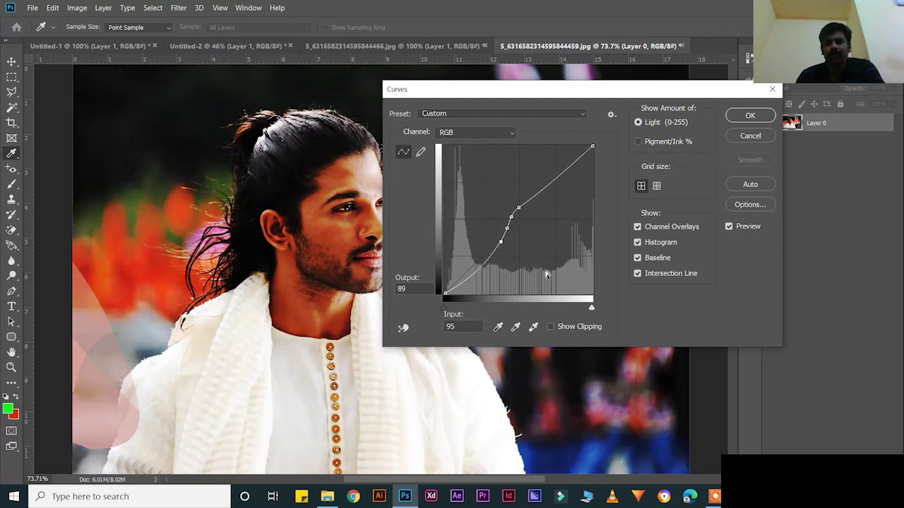
{"action": "left_click", "coordinate": [749, 186]}
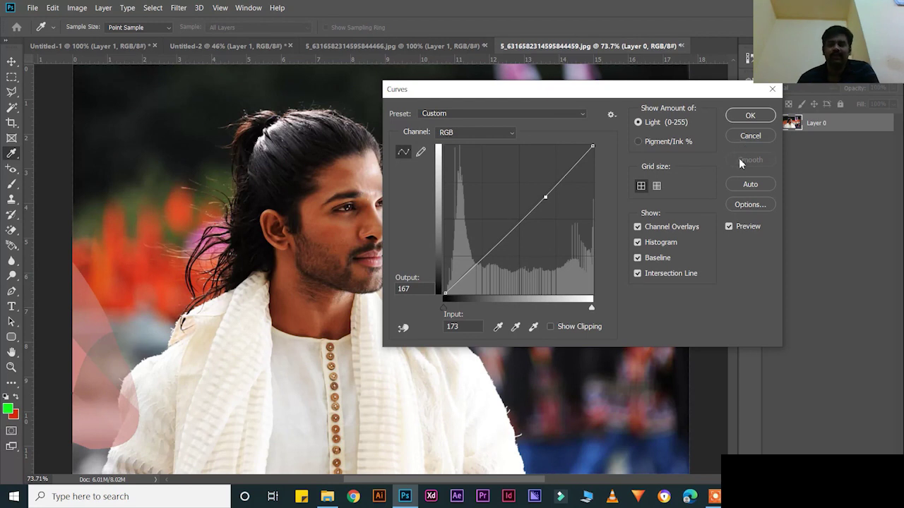
{"action": "left_click", "coordinate": [751, 116]}
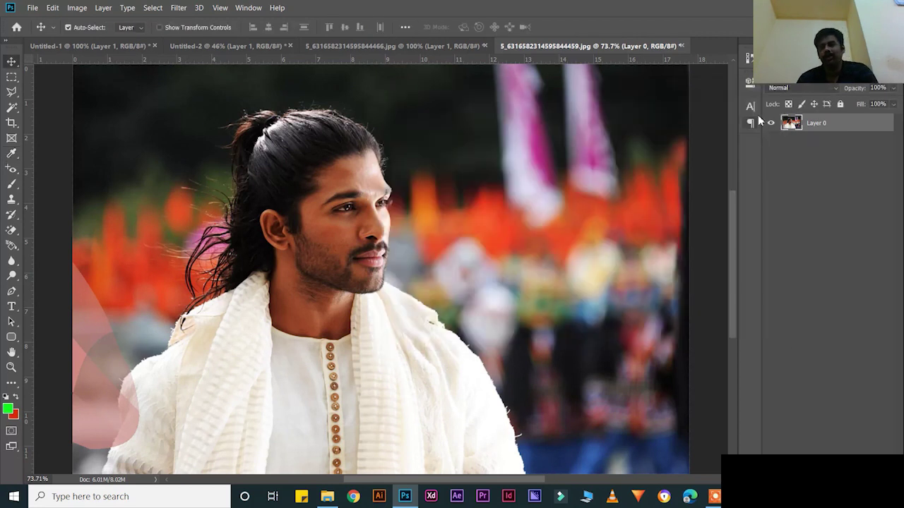
Step: Preview a Levels adjustment on the RGB channel with the midtone input at 1.26, and discard it
{"action": "key", "text": "ctrl+l"}
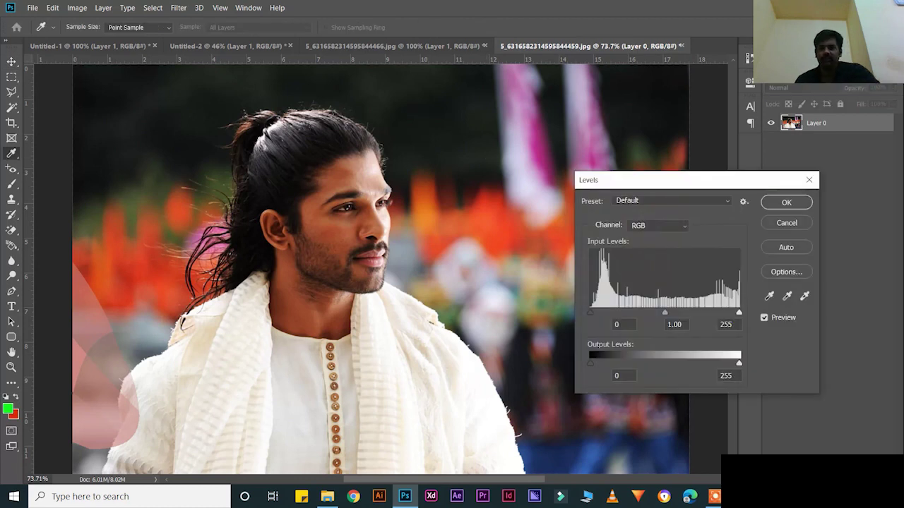
{"action": "left_click_drag", "start_coordinate": [669, 319], "coordinate": [652, 319]}
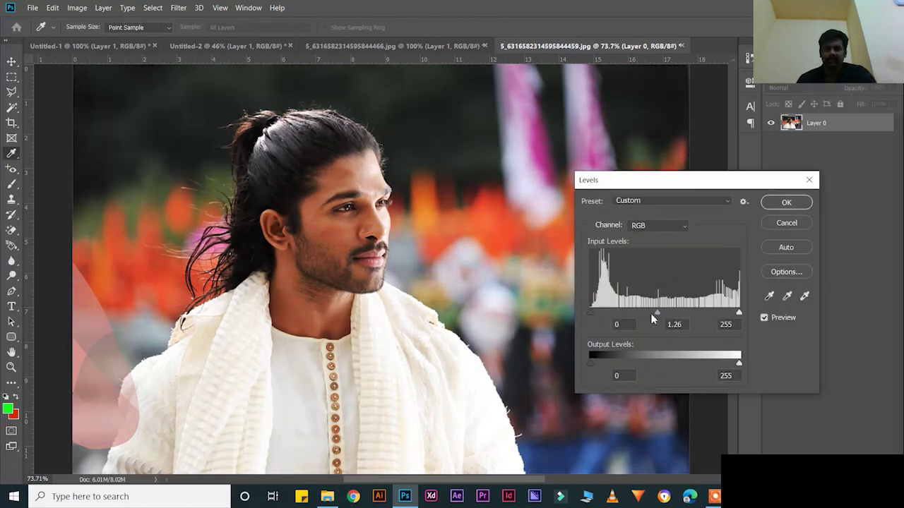
{"action": "left_click", "coordinate": [786, 223]}
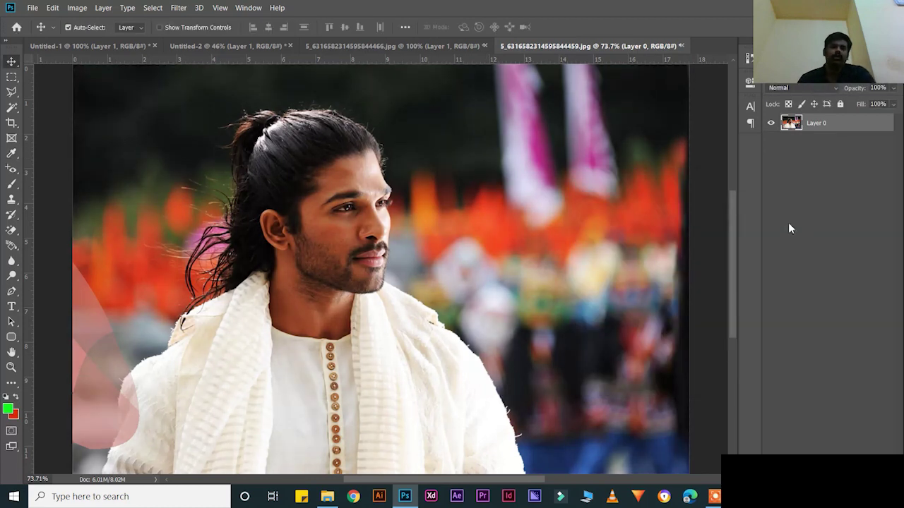
Step: Preview a Hue/Saturation adjustment with hue -90, saturation -36 and lightness -3, and discard it
{"action": "left_click", "coordinate": [78, 8]}
{"action": "mouse_move", "coordinate": [106, 36]}
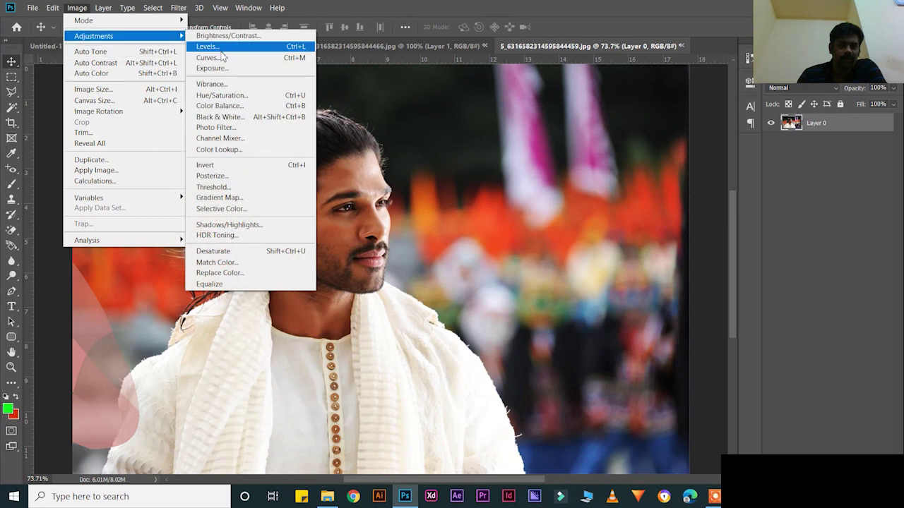
{"action": "left_click", "coordinate": [225, 94]}
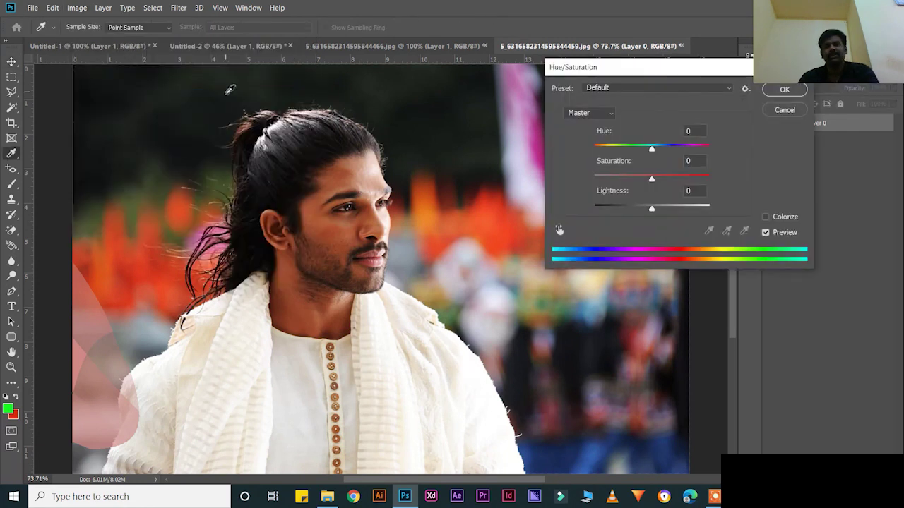
{"action": "left_click_drag", "start_coordinate": [652, 150], "coordinate": [628, 150]}
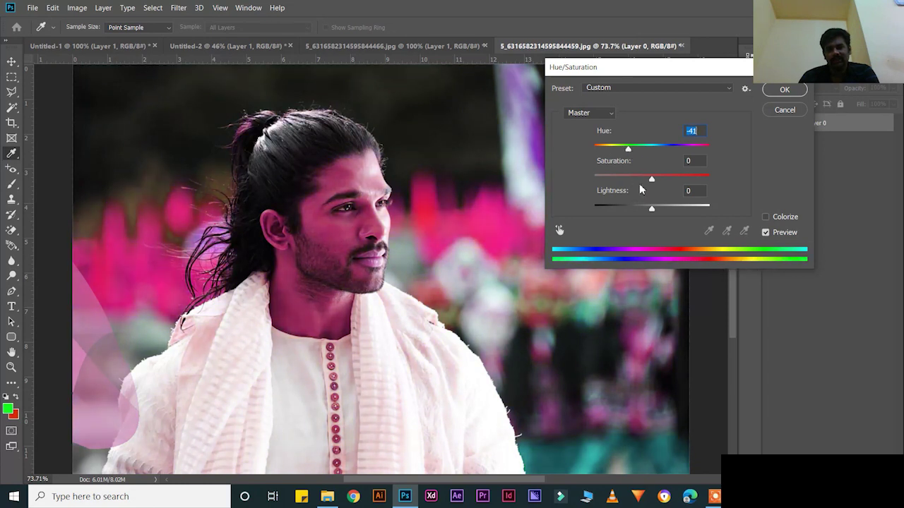
{"action": "left_click_drag", "start_coordinate": [652, 179], "coordinate": [611, 181]}
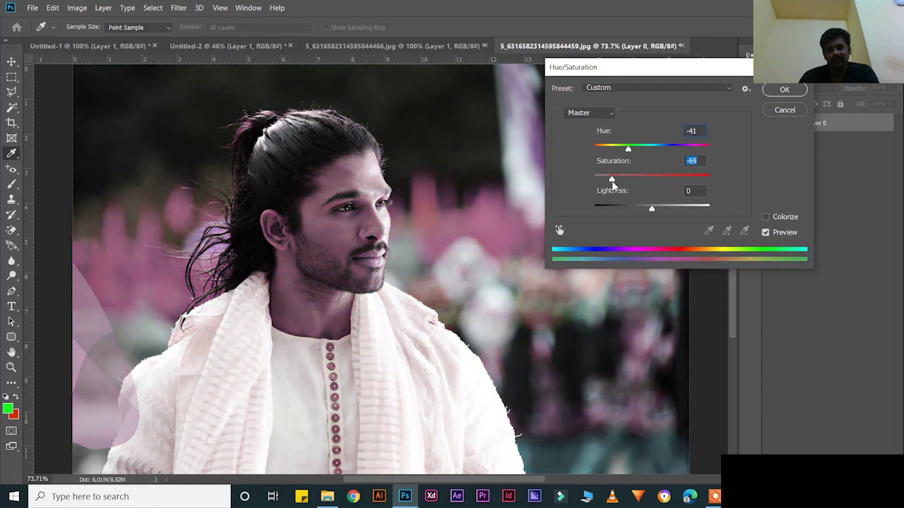
{"action": "mouse_move", "coordinate": [650, 210]}
{"action": "left_mouse_down"}
{"action": "mouse_move", "coordinate": [599, 208]}
{"action": "mouse_move", "coordinate": [661, 210]}
{"action": "mouse_move", "coordinate": [651, 213]}
{"action": "left_mouse_up"}
{"action": "left_click_drag", "start_coordinate": [611, 181], "coordinate": [633, 183]}
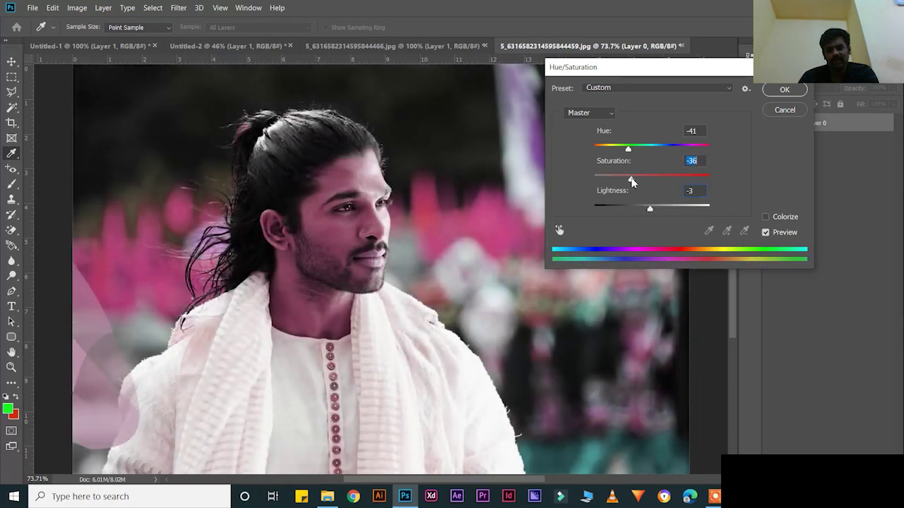
{"action": "left_click_drag", "start_coordinate": [631, 151], "coordinate": [616, 150]}
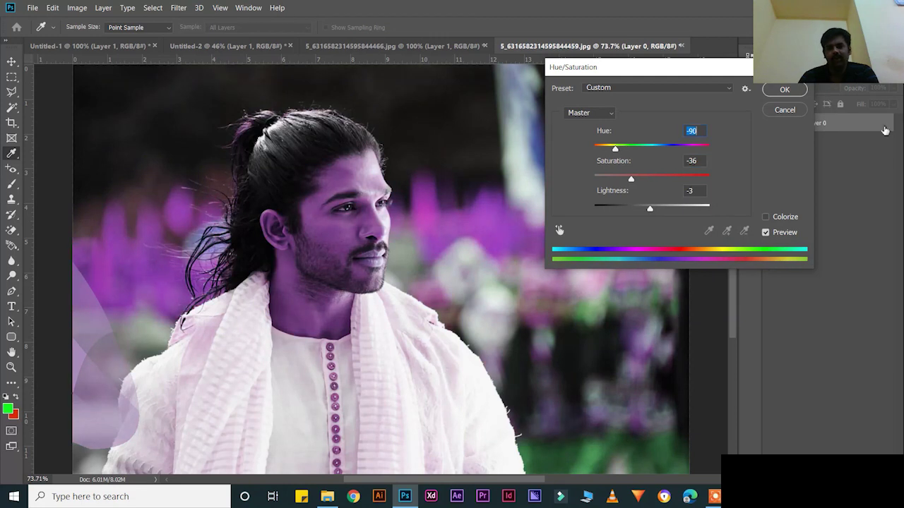
{"action": "left_click_drag", "start_coordinate": [696, 66], "coordinate": [674, 75]}
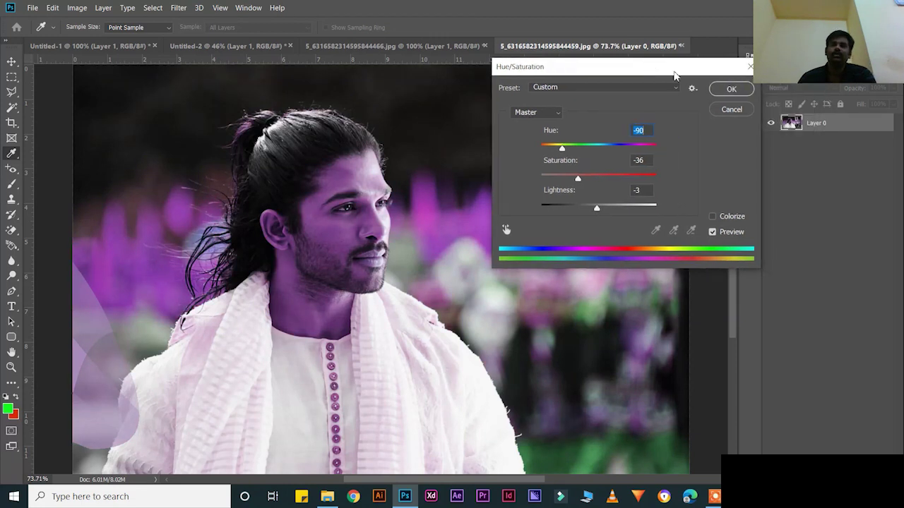
{"action": "left_click", "coordinate": [743, 111]}
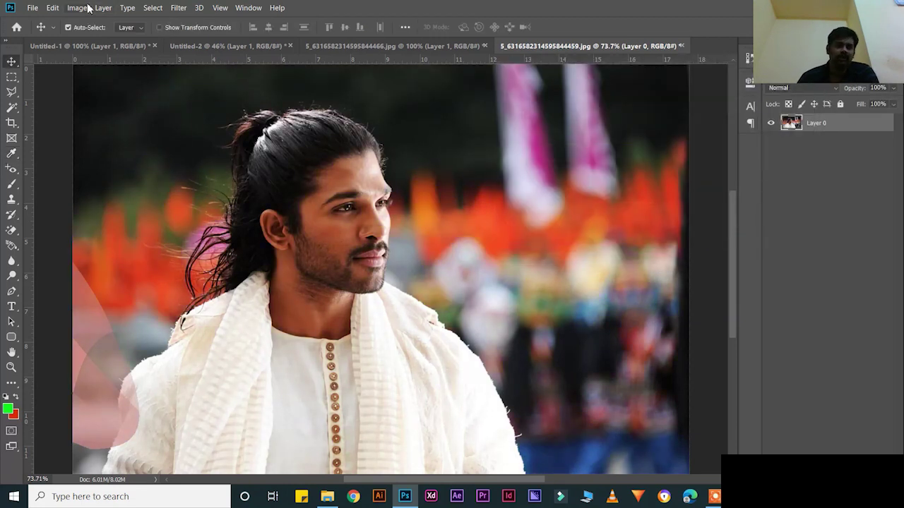
Step: Preview a midtone Color Balance adjustment with color levels of -70, +48 and -64, and discard it
{"action": "left_click", "coordinate": [86, 8]}
{"action": "mouse_move", "coordinate": [99, 36]}
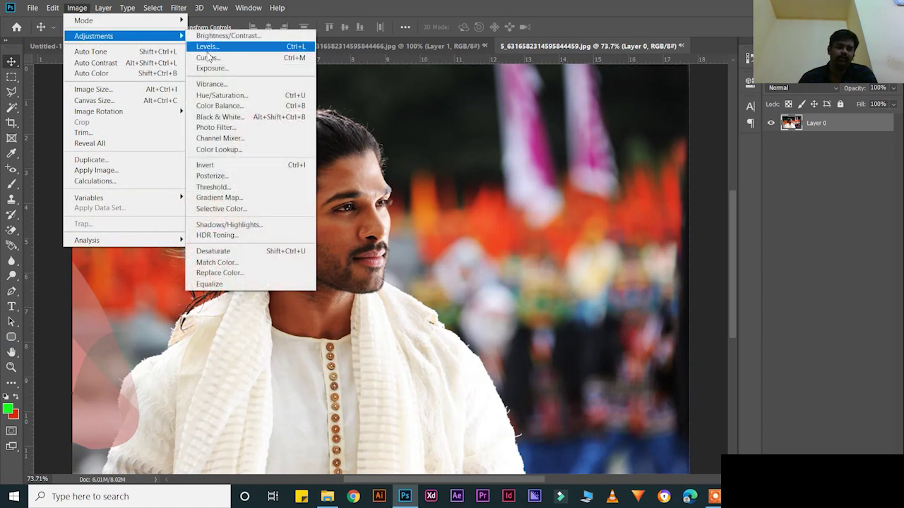
{"action": "left_click", "coordinate": [266, 107]}
{"action": "left_click_drag", "start_coordinate": [408, 106], "coordinate": [549, 110]}
{"action": "left_click_drag", "start_coordinate": [565, 155], "coordinate": [526, 156]}
{"action": "left_click_drag", "start_coordinate": [578, 171], "coordinate": [528, 182]}
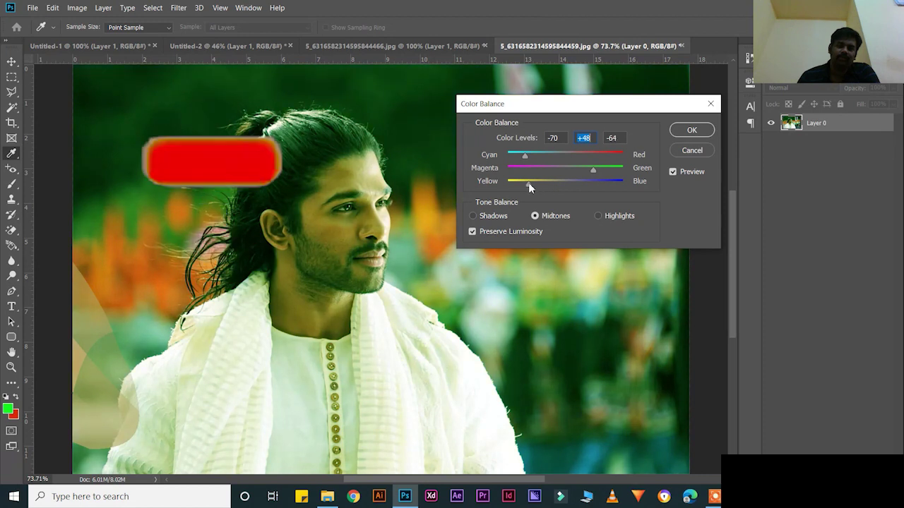
{"action": "left_click", "coordinate": [692, 151]}
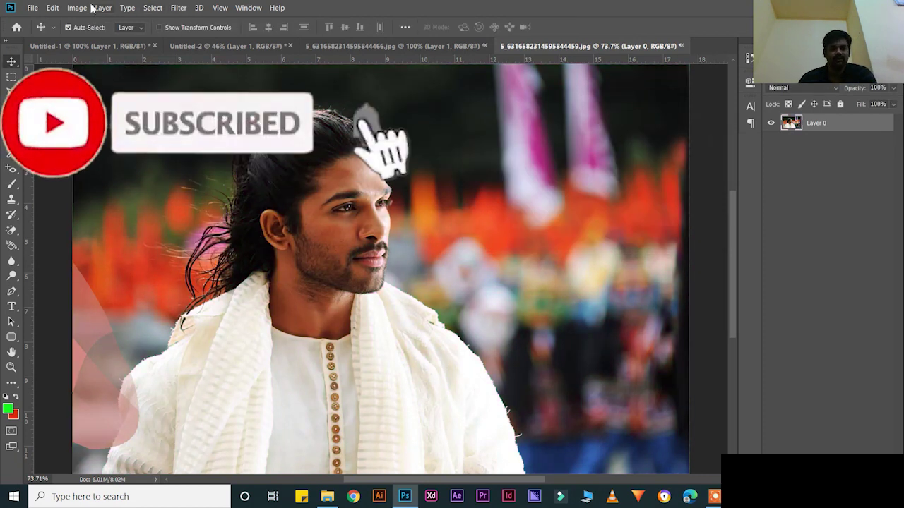
Step: Open the Black & White adjustment for the photo and dismiss it without applying
{"action": "left_click", "coordinate": [89, 7]}
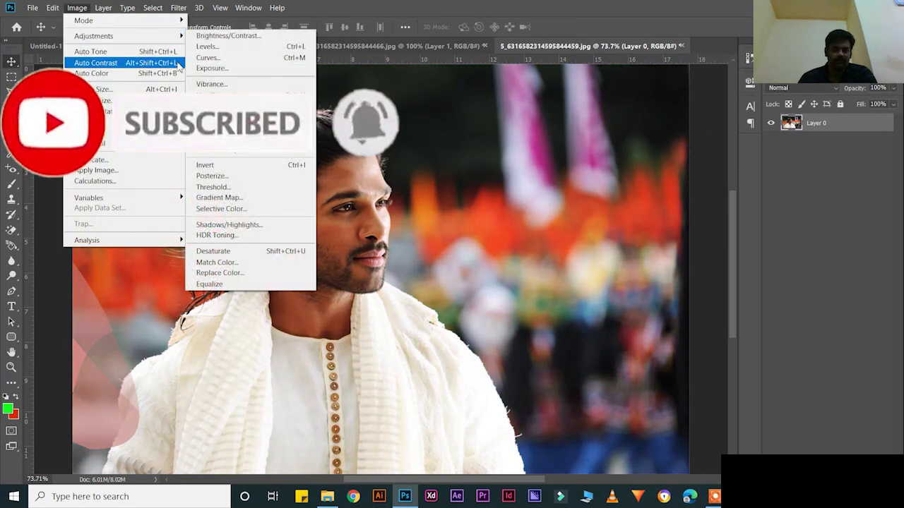
{"action": "left_click", "coordinate": [242, 119]}
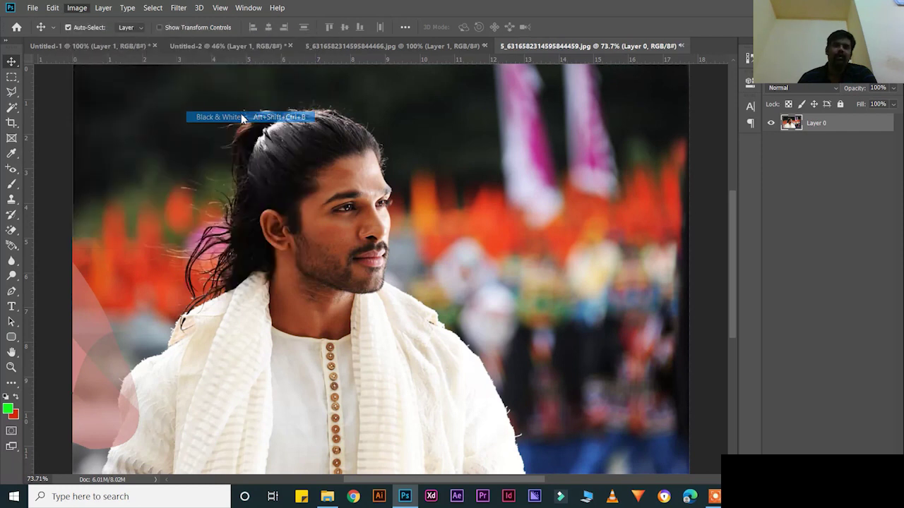
{"action": "left_click", "coordinate": [557, 47]}
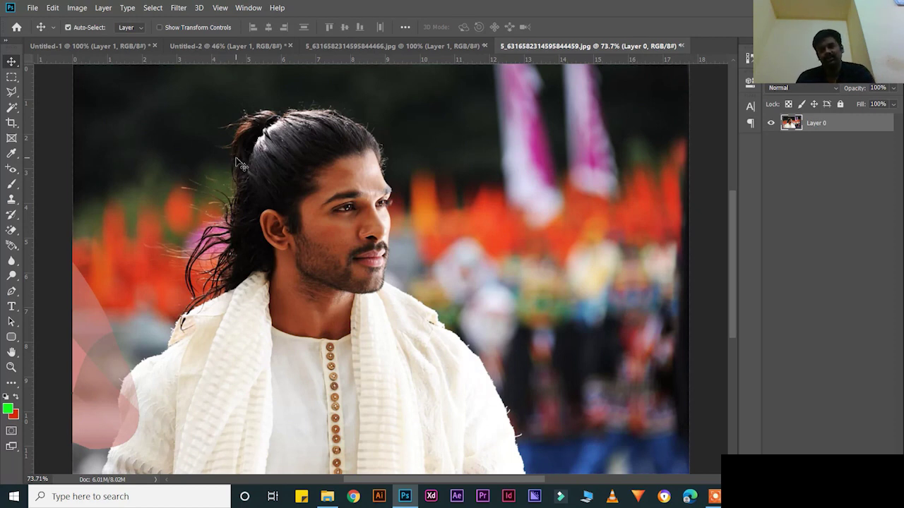
Step: Preview a Hue/Saturation adjustment with only the hue shifted to -57, and discard it
{"action": "key", "text": "ctrl+u"}
{"action": "left_click", "coordinate": [746, 68]}
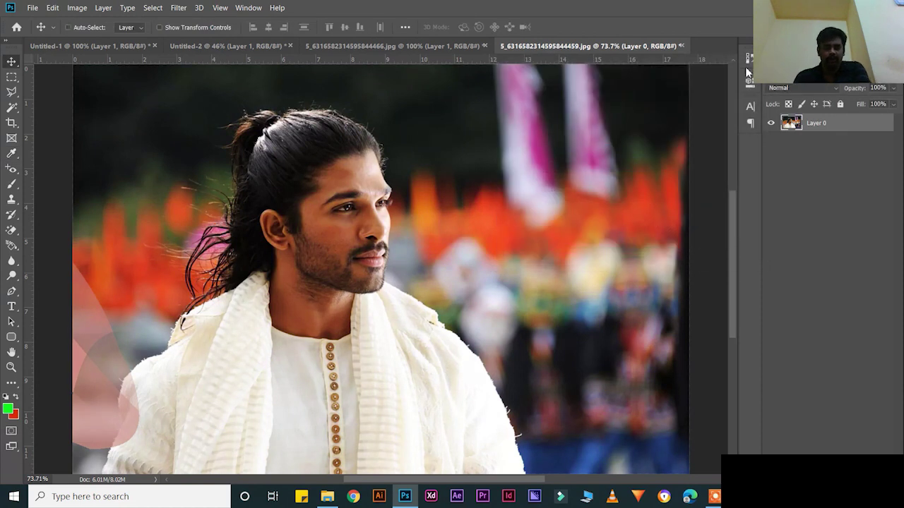
{"action": "key", "text": "ctrl+u"}
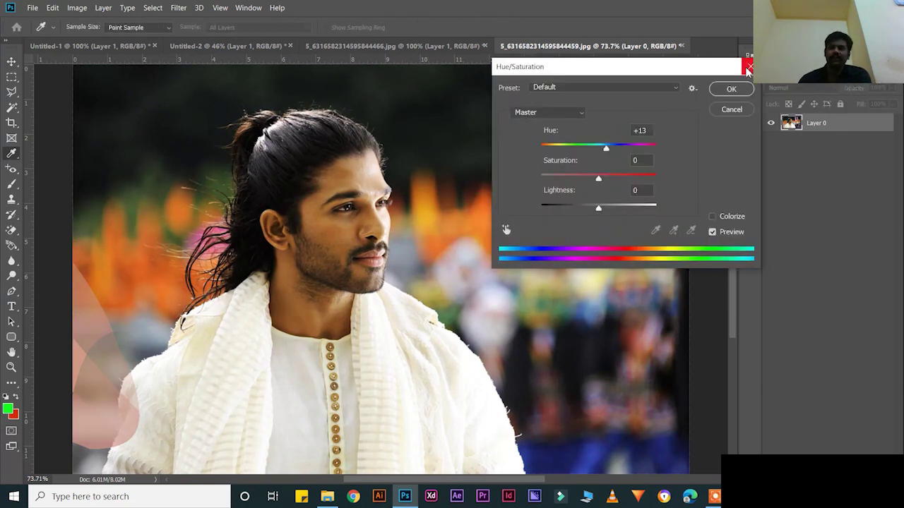
{"action": "left_click_drag", "start_coordinate": [606, 147], "coordinate": [571, 150]}
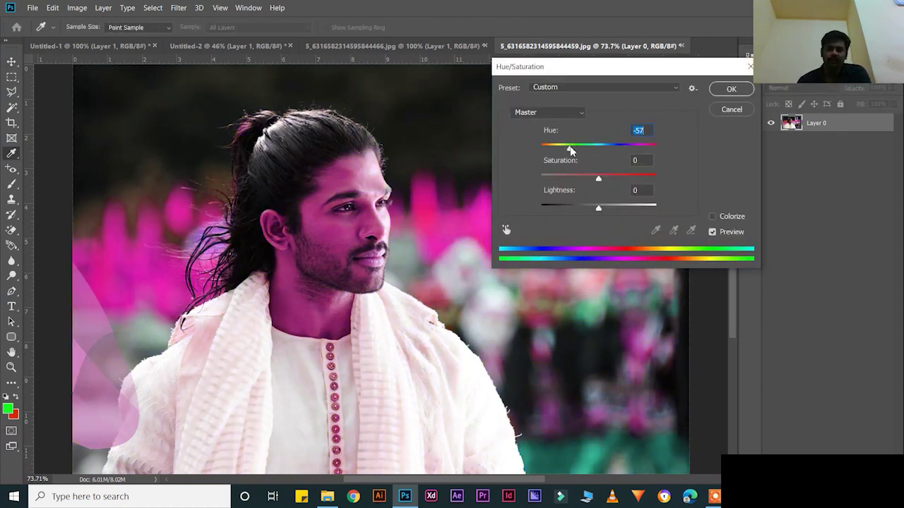
{"action": "left_click", "coordinate": [731, 110]}
Step: Apply the Auto Color correction to the photo on Layer 0
{"action": "left_click", "coordinate": [77, 7]}
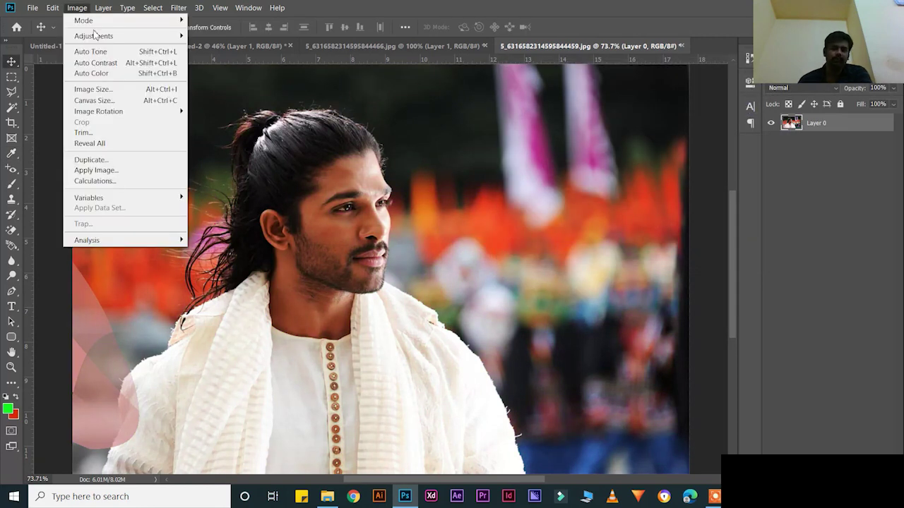
{"action": "mouse_move", "coordinate": [99, 35]}
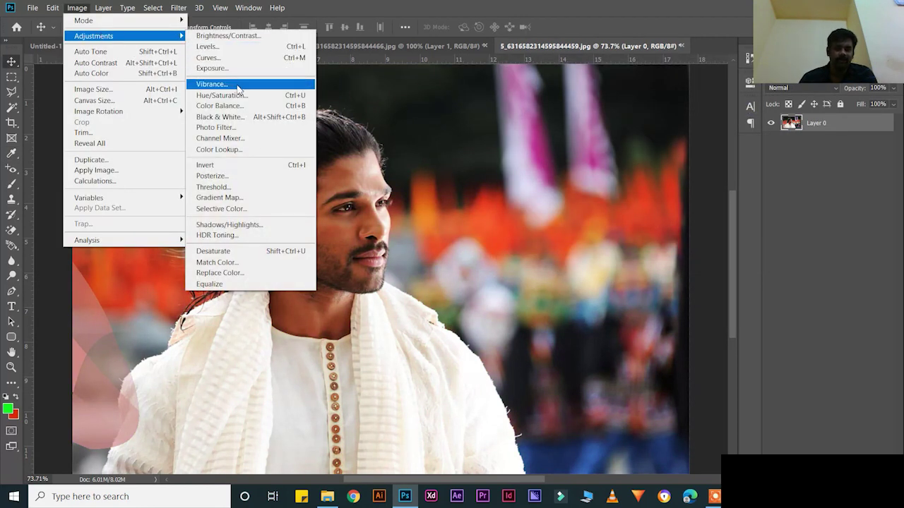
{"action": "left_click", "coordinate": [74, 8]}
{"action": "left_click", "coordinate": [74, 8]}
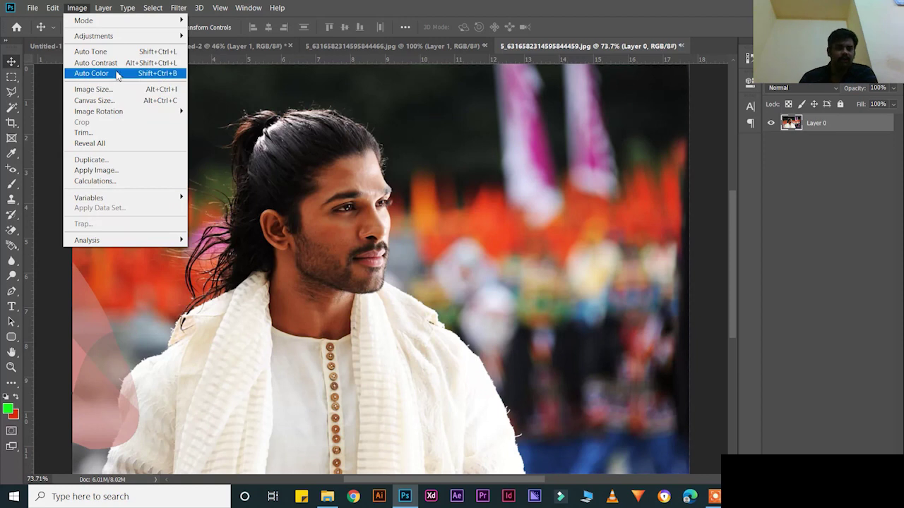
{"action": "left_click", "coordinate": [117, 73]}
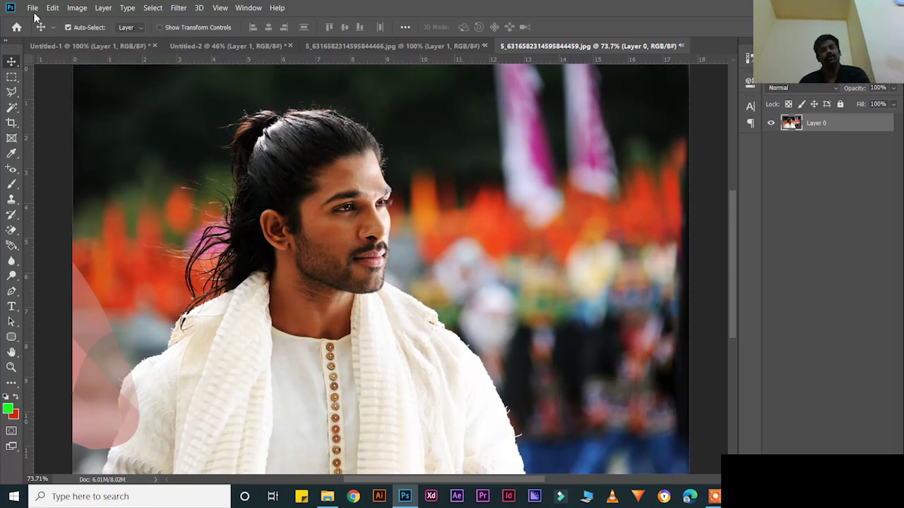
Step: Examine the photo's Image Size settings for dimensions, resolution and resampling, closing them without changes
{"action": "left_click", "coordinate": [76, 8]}
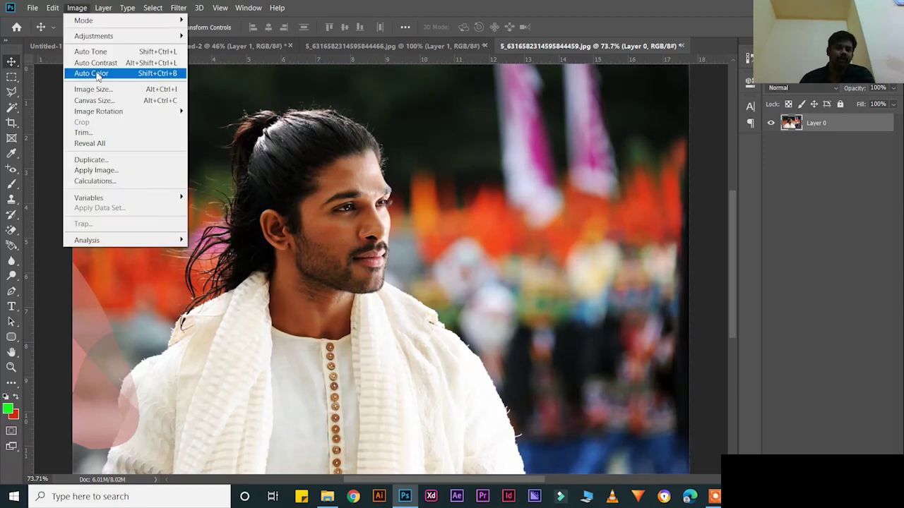
{"action": "left_click", "coordinate": [361, 126]}
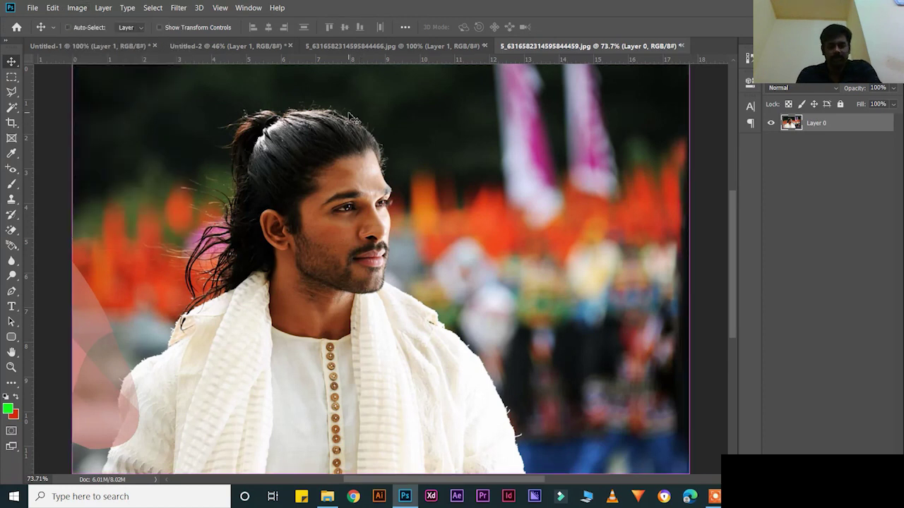
{"action": "key", "text": "ctrl+alt+i"}
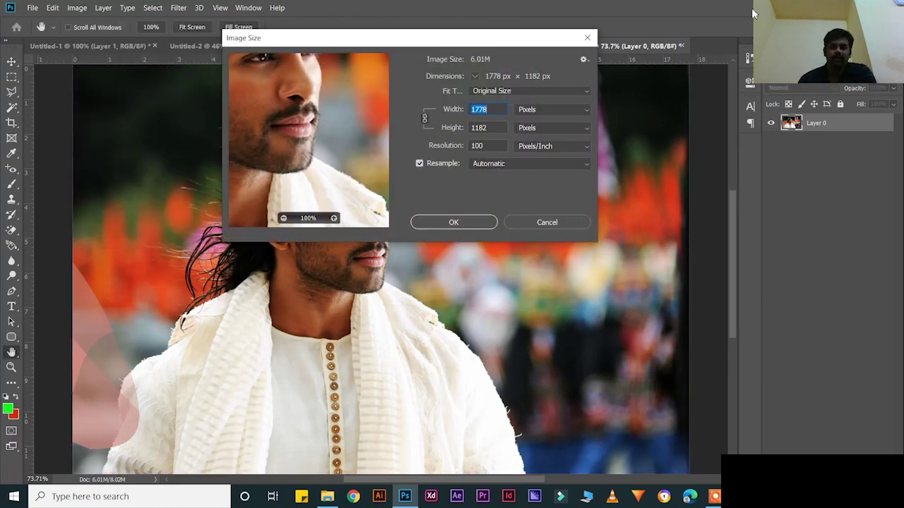
{"action": "left_click", "coordinate": [588, 38]}
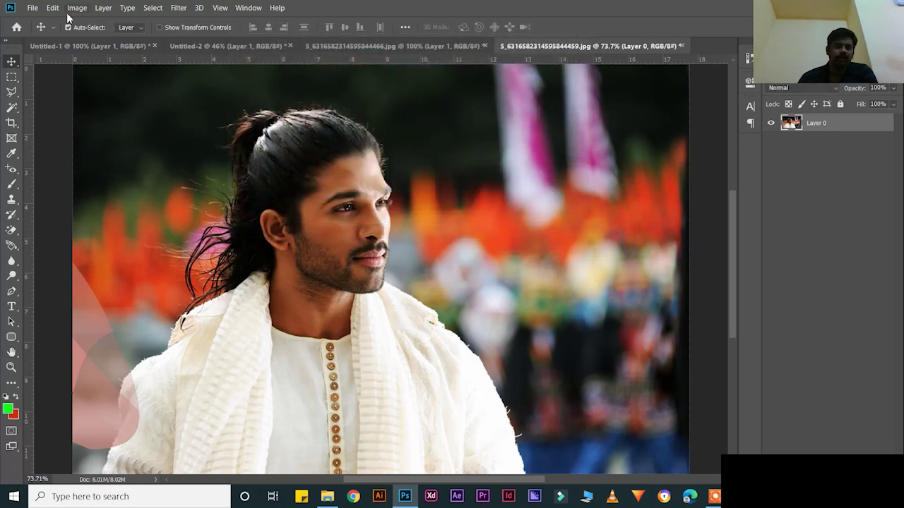
{"action": "left_click", "coordinate": [76, 10]}
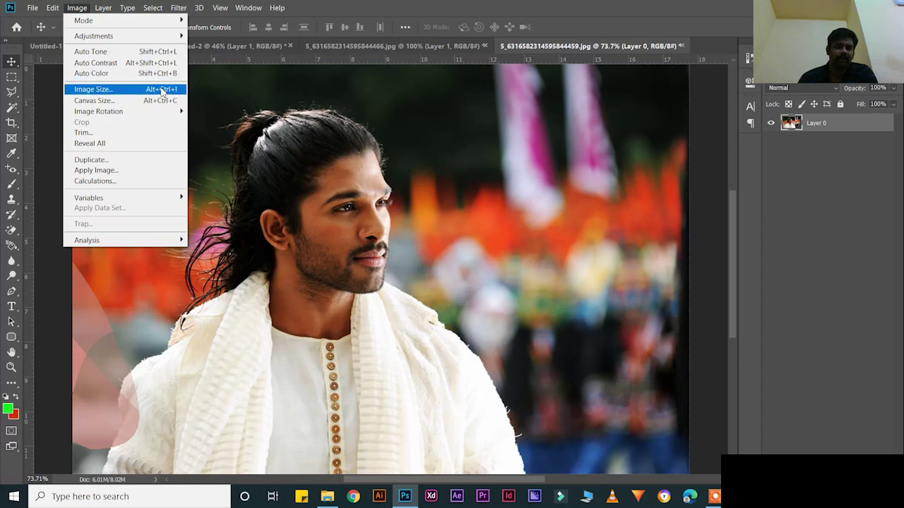
{"action": "left_click", "coordinate": [162, 89]}
{"action": "left_click", "coordinate": [586, 37]}
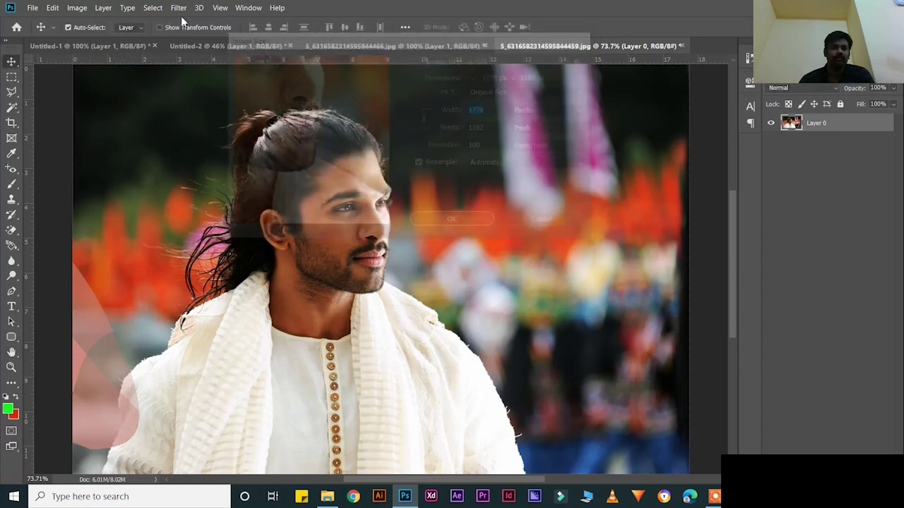
Step: Open the Canvas Size settings and try the Relative option with middle-left, top-centre and centre anchor positions
{"action": "left_click", "coordinate": [76, 7]}
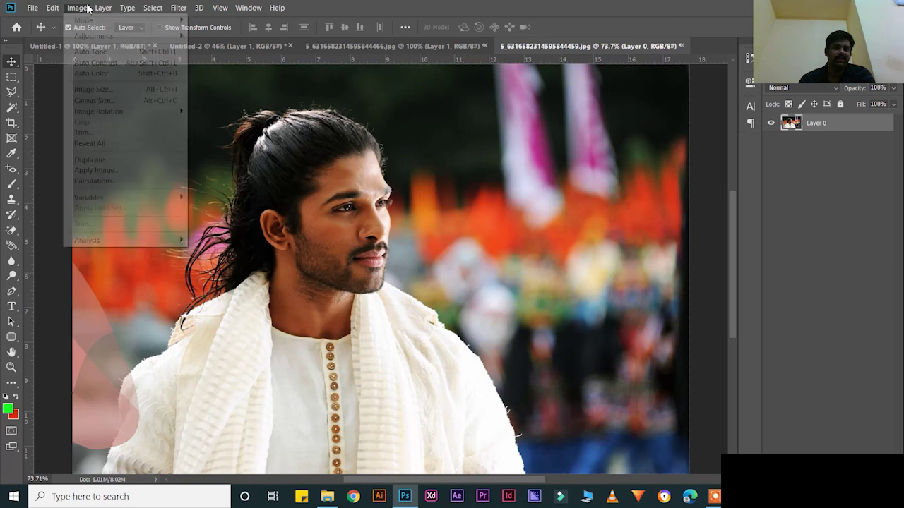
{"action": "left_click", "coordinate": [104, 100]}
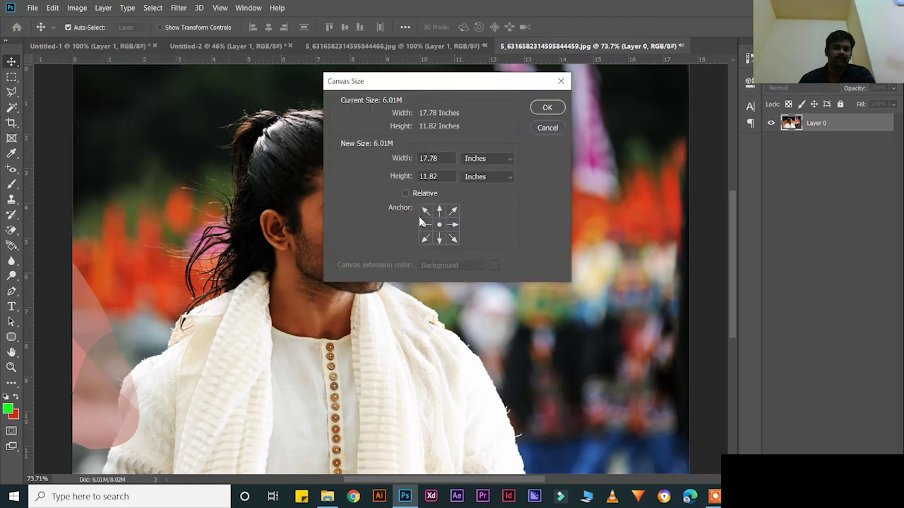
{"action": "left_click", "coordinate": [407, 193]}
{"action": "left_click", "coordinate": [424, 224]}
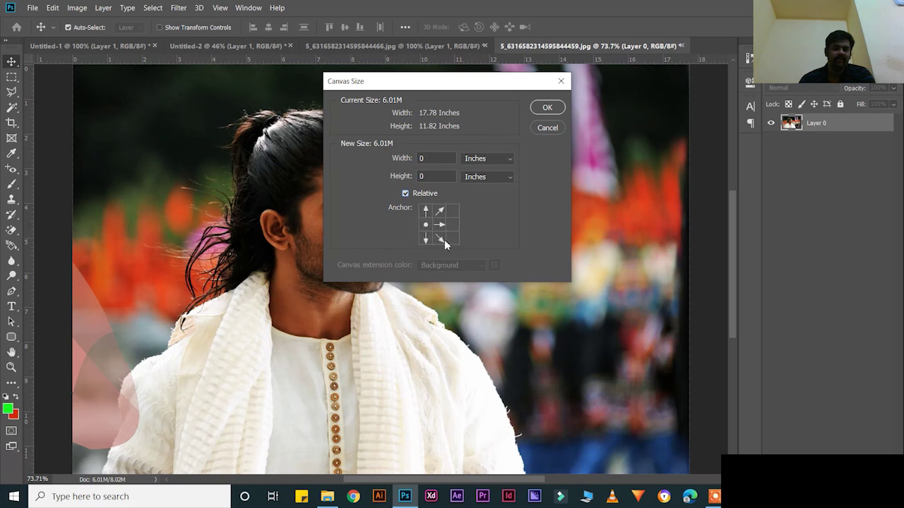
{"action": "left_click", "coordinate": [439, 224]}
{"action": "left_click", "coordinate": [405, 193]}
{"action": "left_click", "coordinate": [440, 212]}
{"action": "left_click", "coordinate": [406, 193]}
{"action": "left_click", "coordinate": [439, 224]}
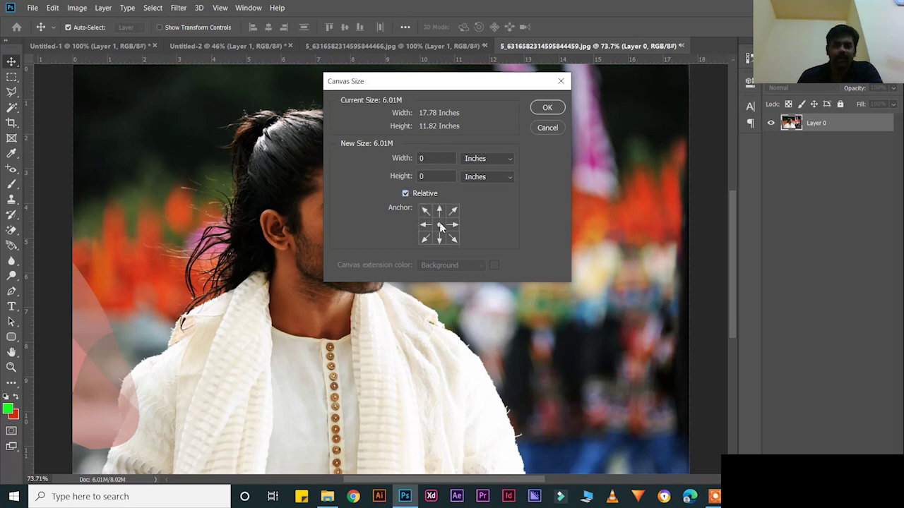
{"action": "left_click", "coordinate": [439, 212]}
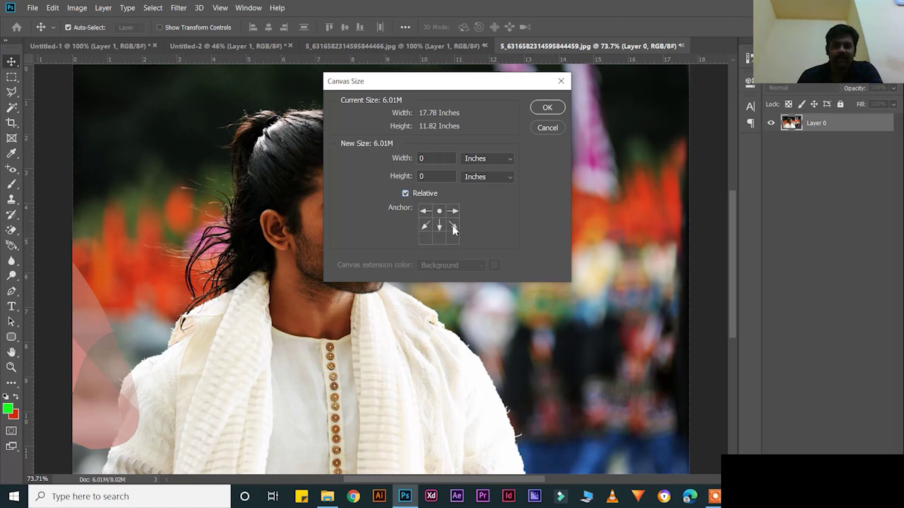
{"action": "left_click", "coordinate": [439, 227]}
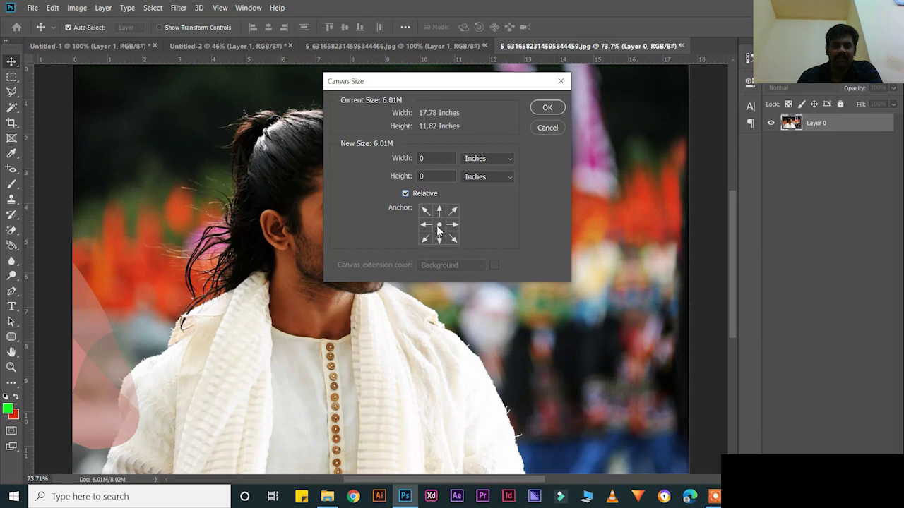
Step: Turn off Relative, set the anchor to middle-left and confirm the Canvas Size at 17.78 by 11.82 inches
{"action": "left_click", "coordinate": [456, 226]}
{"action": "left_click", "coordinate": [406, 193]}
{"action": "left_click", "coordinate": [439, 212]}
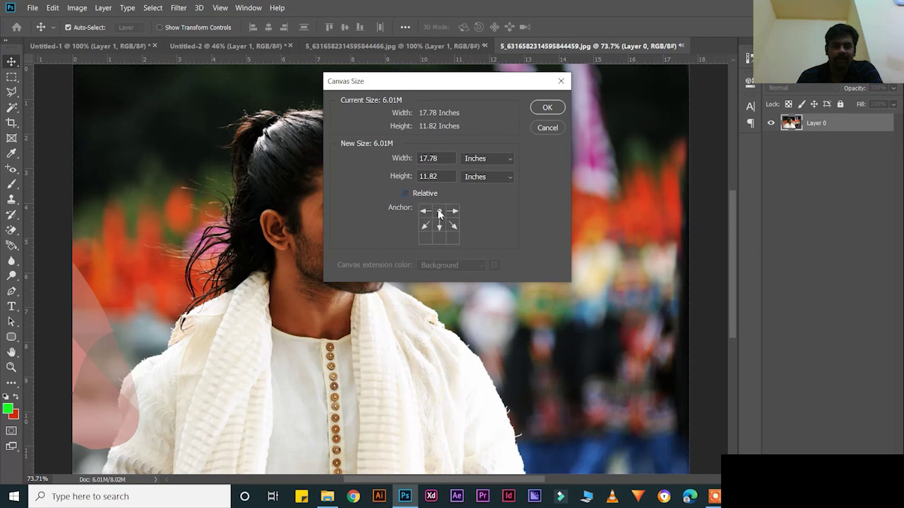
{"action": "left_click", "coordinate": [439, 226]}
{"action": "left_click", "coordinate": [423, 226]}
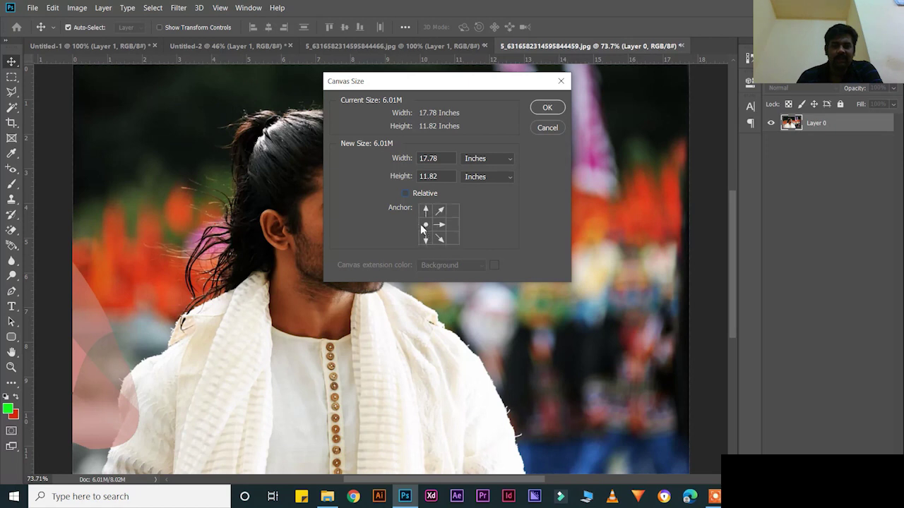
{"action": "left_click", "coordinate": [548, 109]}
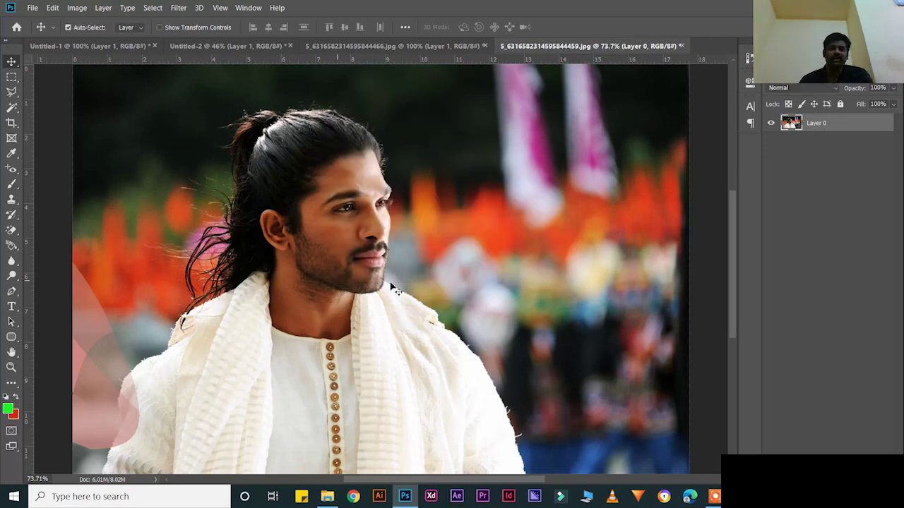
Step: Rotate the whole image by 180°
{"action": "left_click", "coordinate": [78, 8]}
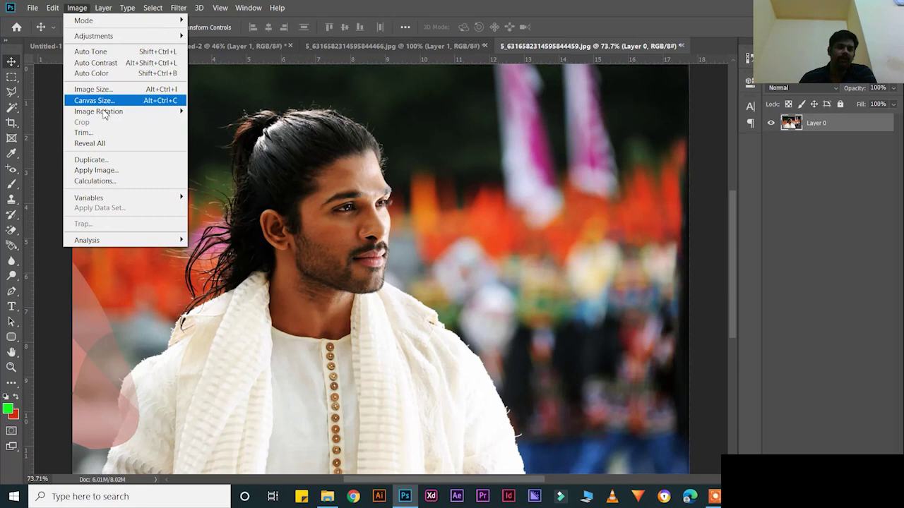
{"action": "left_click", "coordinate": [121, 24]}
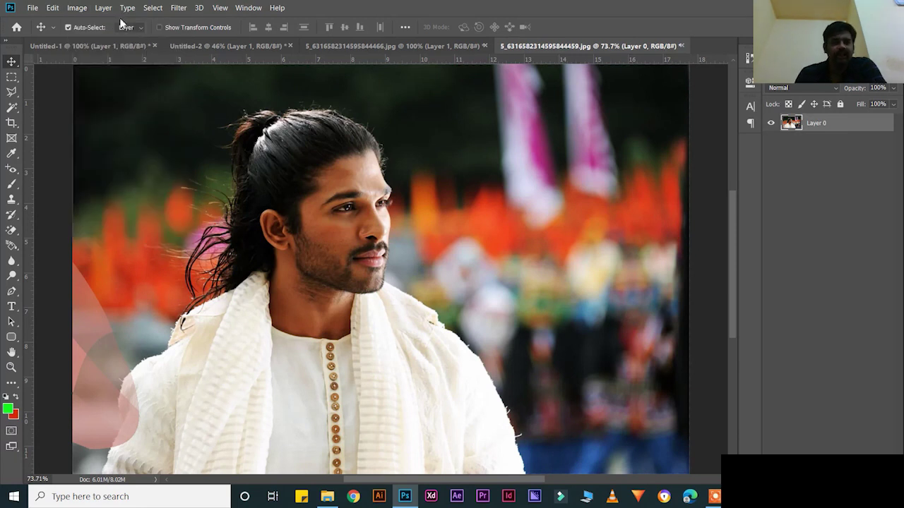
{"action": "left_click", "coordinate": [84, 12]}
{"action": "mouse_move", "coordinate": [97, 113]}
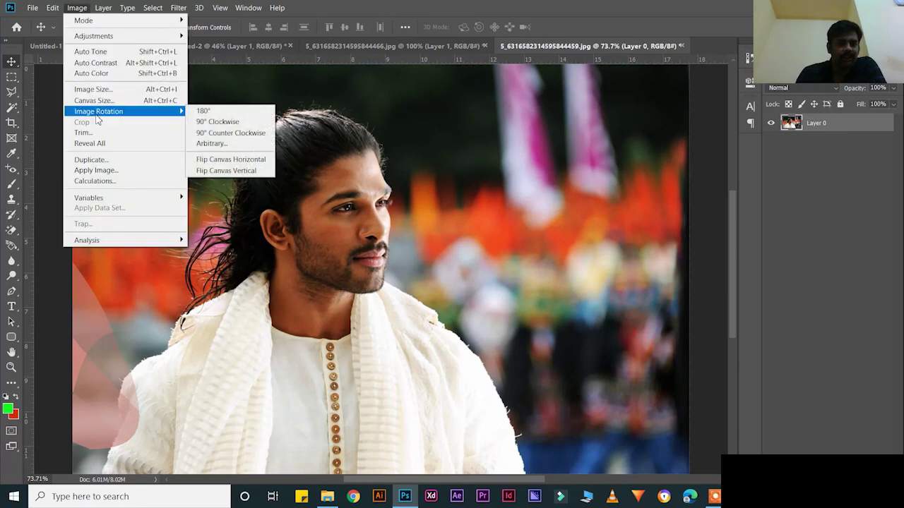
{"action": "left_click", "coordinate": [210, 113]}
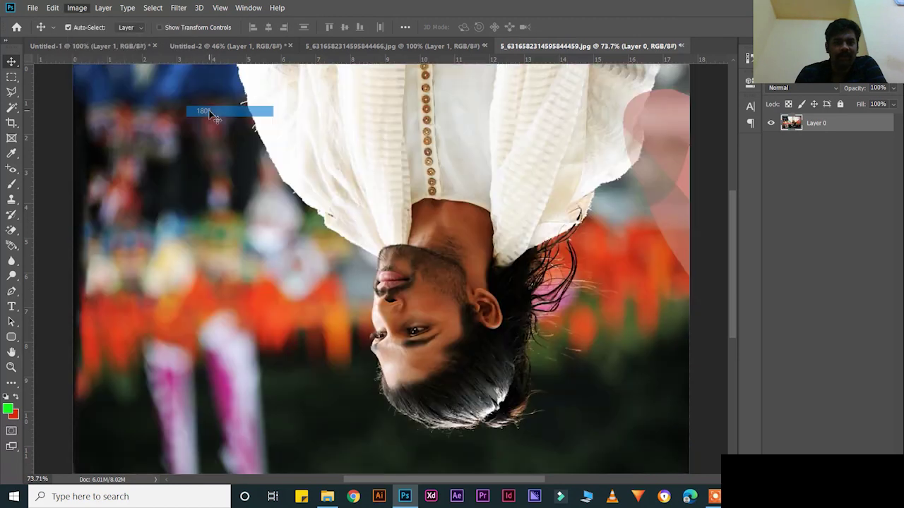
Step: Rotate the upside-down image 90° clockwise and turn it back 90° counter-clockwise
{"action": "left_click", "coordinate": [74, 9]}
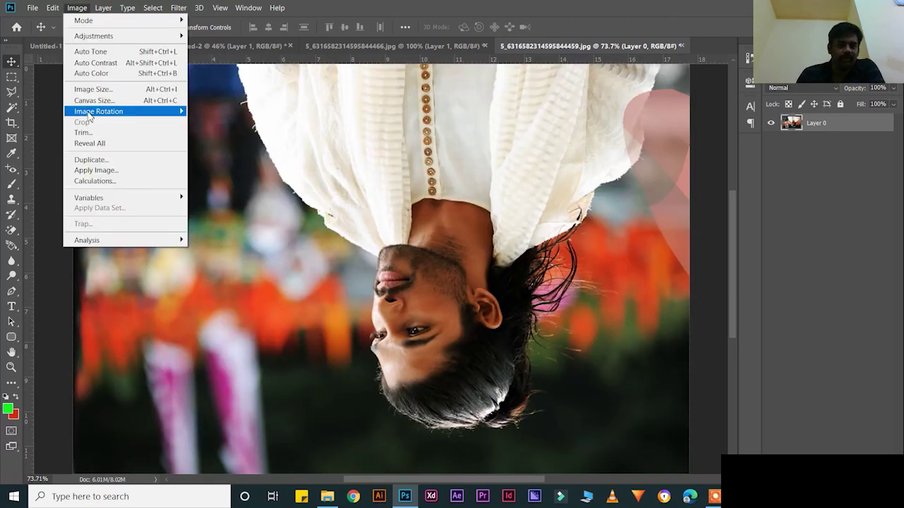
{"action": "mouse_move", "coordinate": [90, 113]}
{"action": "left_click", "coordinate": [219, 122]}
{"action": "left_click", "coordinate": [77, 8]}
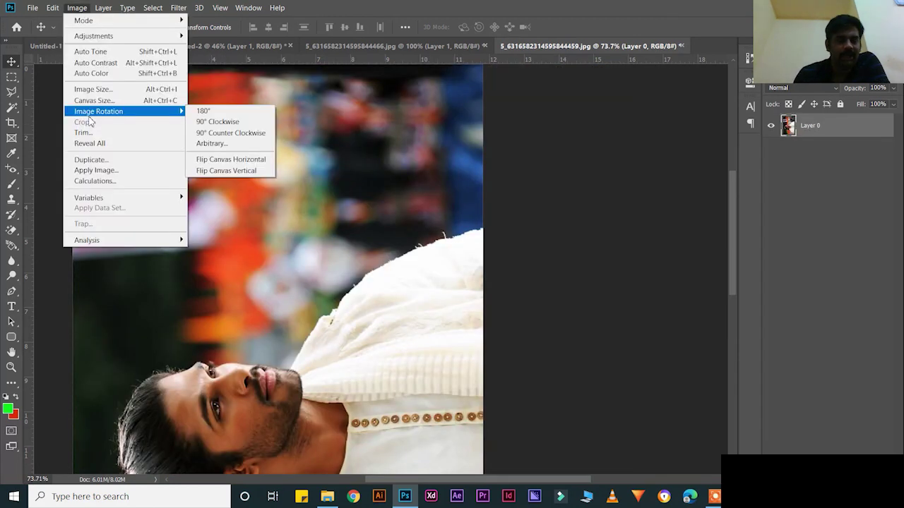
{"action": "left_click", "coordinate": [231, 133]}
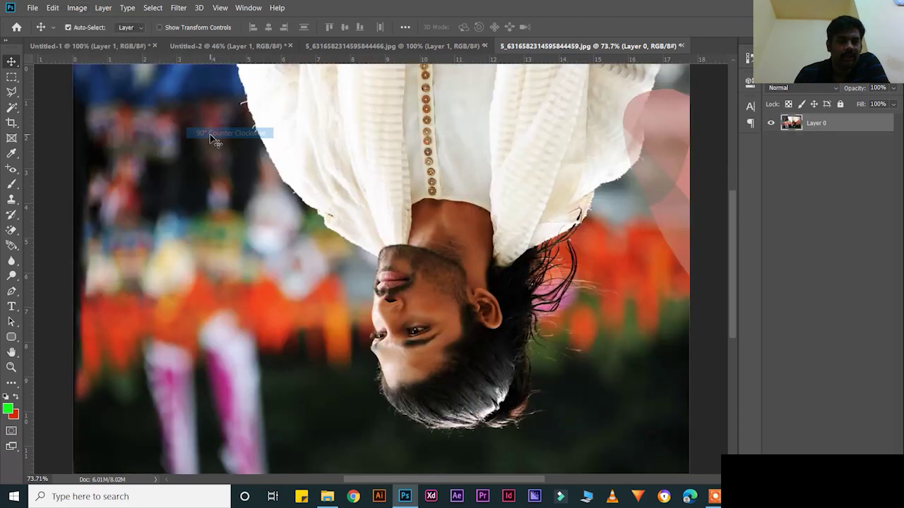
Step: Apply an arbitrary canvas rotation with a clockwise angle of 0
{"action": "left_click", "coordinate": [77, 8]}
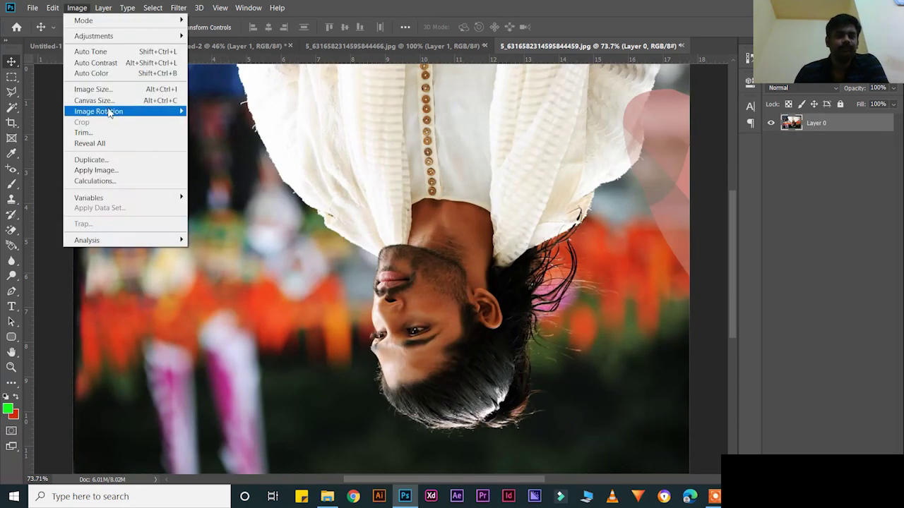
{"action": "mouse_move", "coordinate": [109, 112]}
{"action": "left_click", "coordinate": [236, 149]}
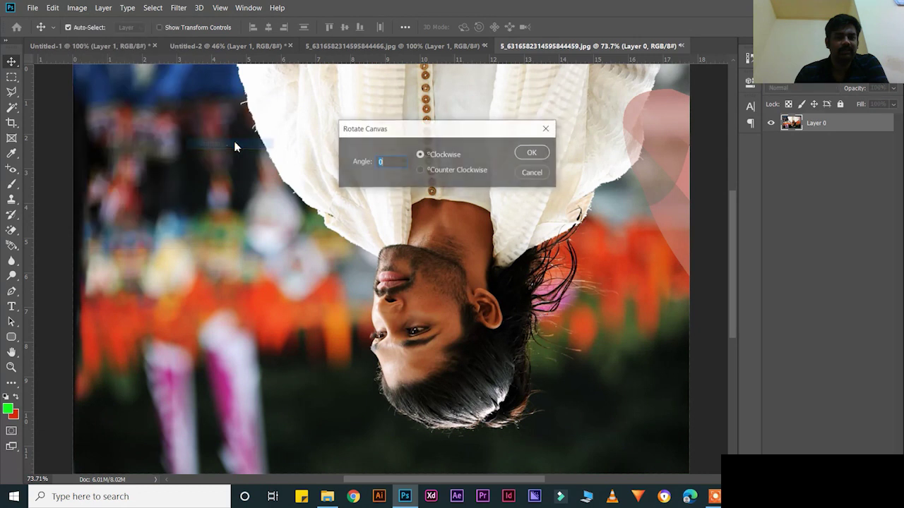
{"action": "left_click", "coordinate": [521, 154]}
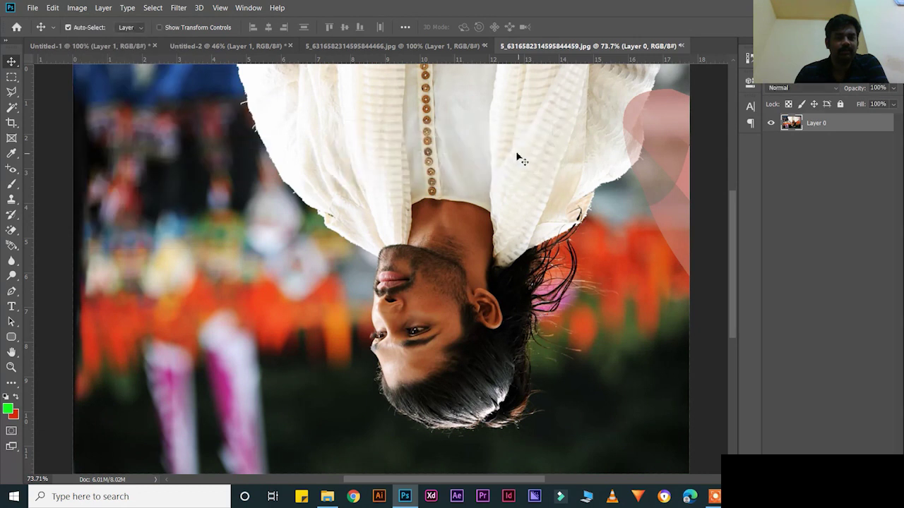
Step: Turn the upside-down image upright with another 180° rotation
{"action": "left_click", "coordinate": [77, 8]}
{"action": "mouse_move", "coordinate": [103, 114]}
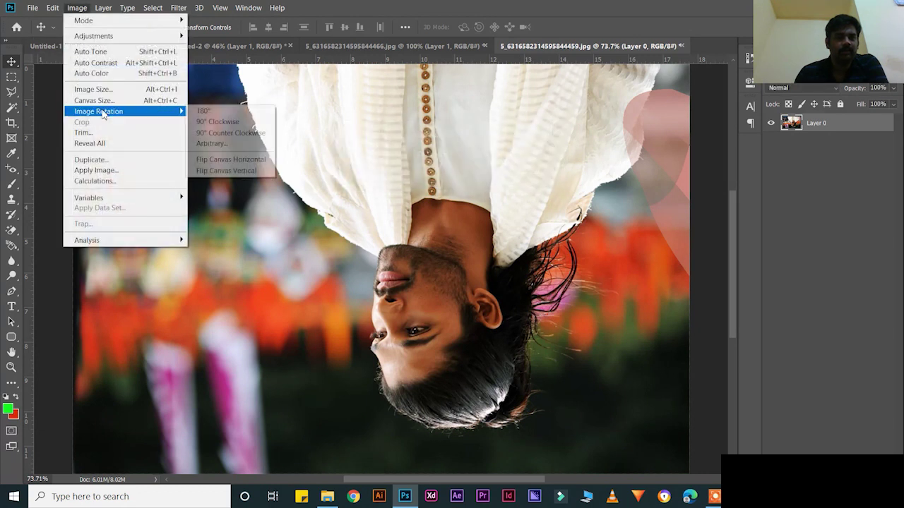
{"action": "left_click", "coordinate": [205, 111]}
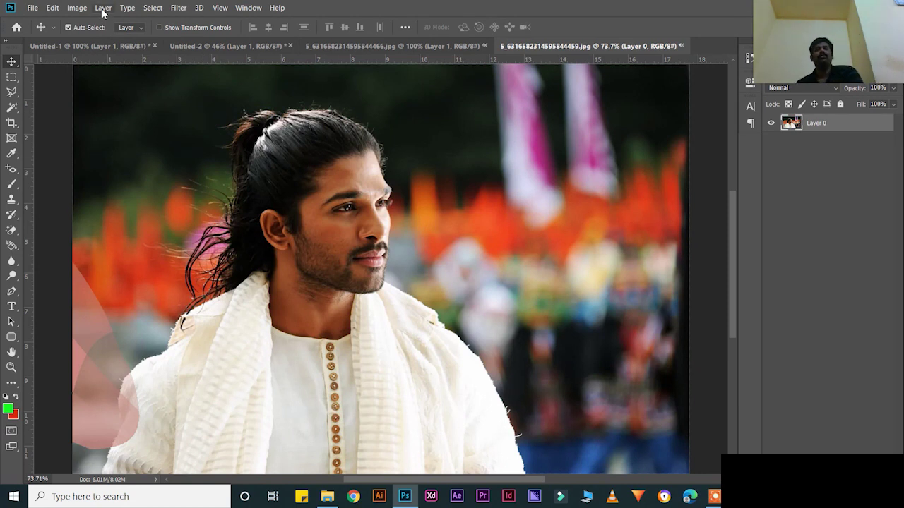
Step: Trim the photo's canvas with the Trim command
{"action": "left_click", "coordinate": [79, 8]}
{"action": "left_click", "coordinate": [84, 124]}
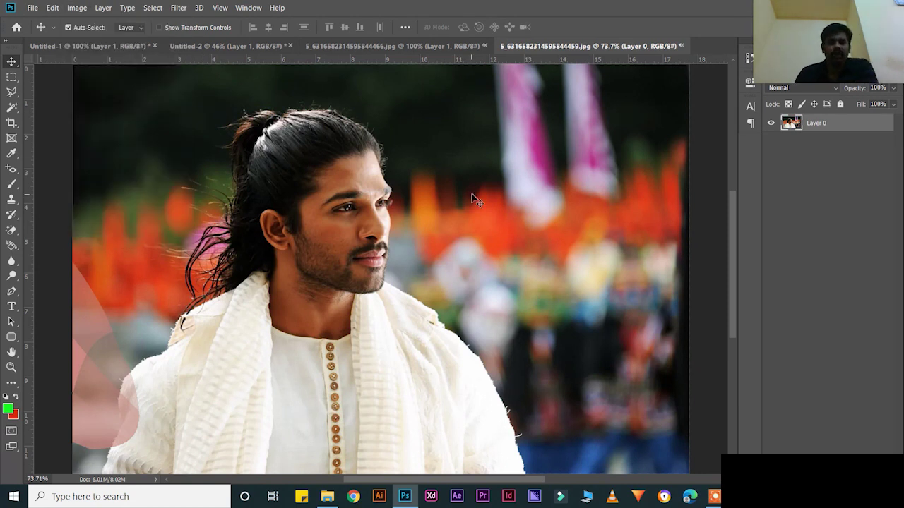
Step: Duplicate the photo into a separate document
{"action": "left_click", "coordinate": [52, 10]}
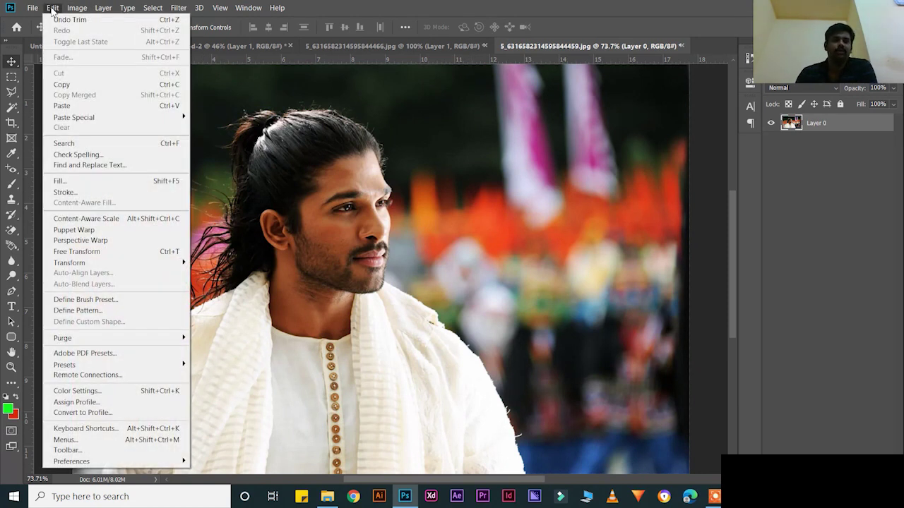
{"action": "mouse_move", "coordinate": [82, 10]}
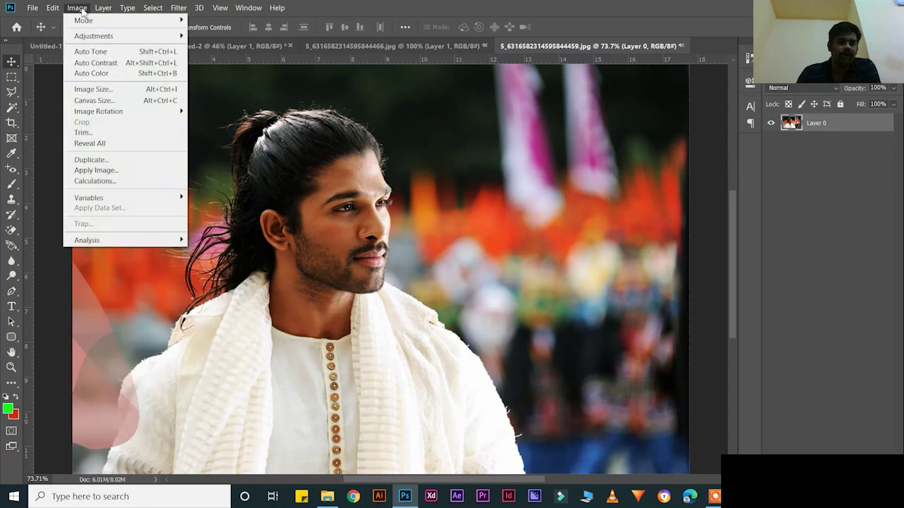
{"action": "left_click", "coordinate": [99, 160]}
{"action": "left_click", "coordinate": [545, 150]}
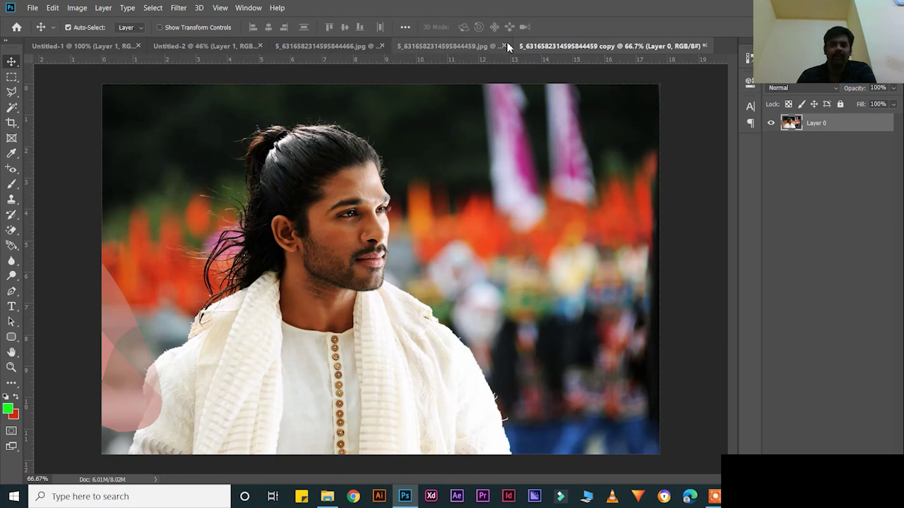
Step: Compare the original photo with its duplicate, and close the duplicate without saving
{"action": "left_click", "coordinate": [476, 45]}
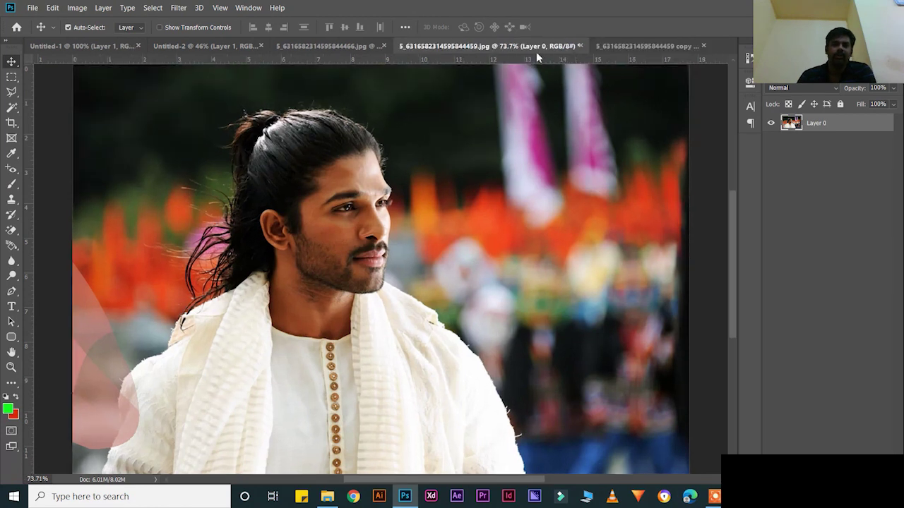
{"action": "left_click", "coordinate": [642, 46]}
{"action": "left_click", "coordinate": [706, 47]}
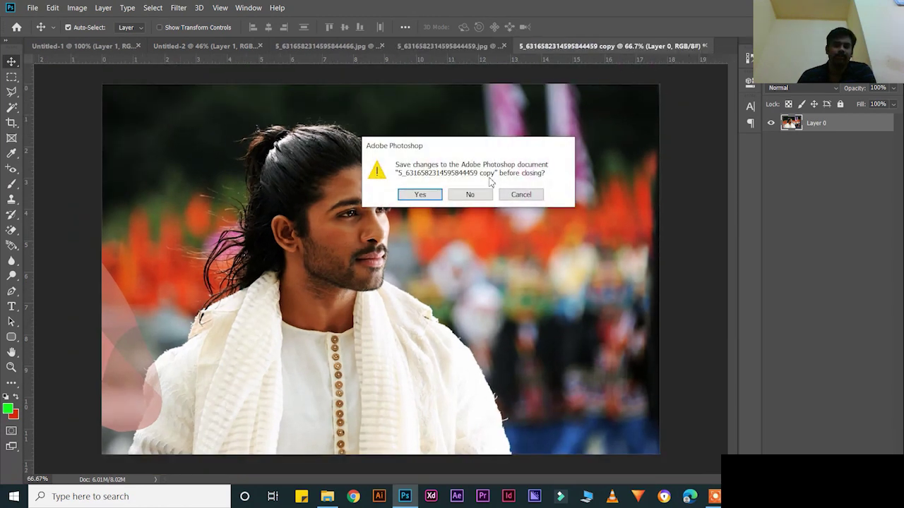
{"action": "left_click", "coordinate": [473, 195]}
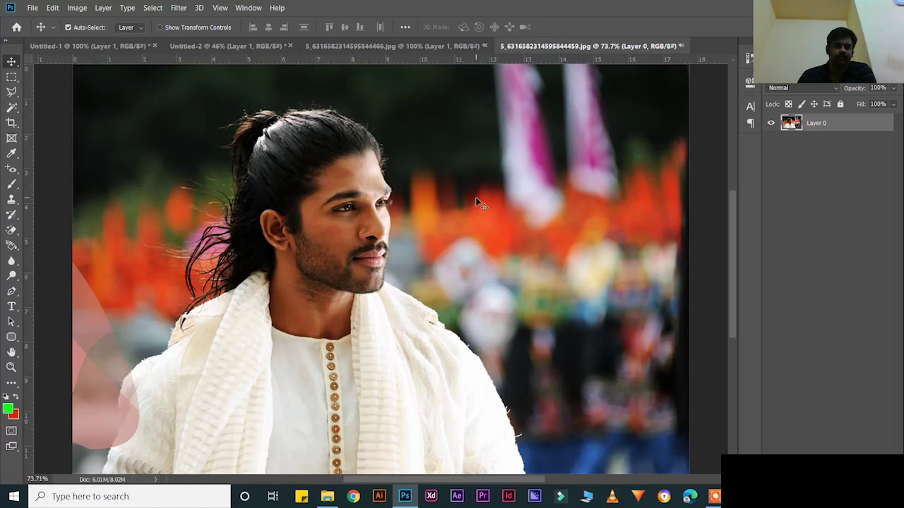
Step: Apply the merged RGB image onto Layer 0 with Multiply blending at 100% opacity using Apply Image, and undo it
{"action": "left_click", "coordinate": [51, 8]}
{"action": "left_click", "coordinate": [76, 8]}
{"action": "left_click", "coordinate": [77, 7]}
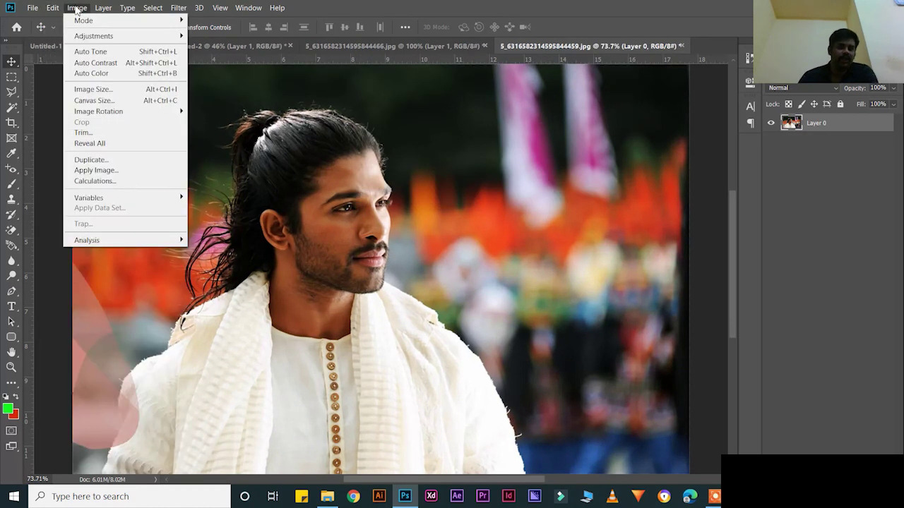
{"action": "left_click", "coordinate": [117, 170]}
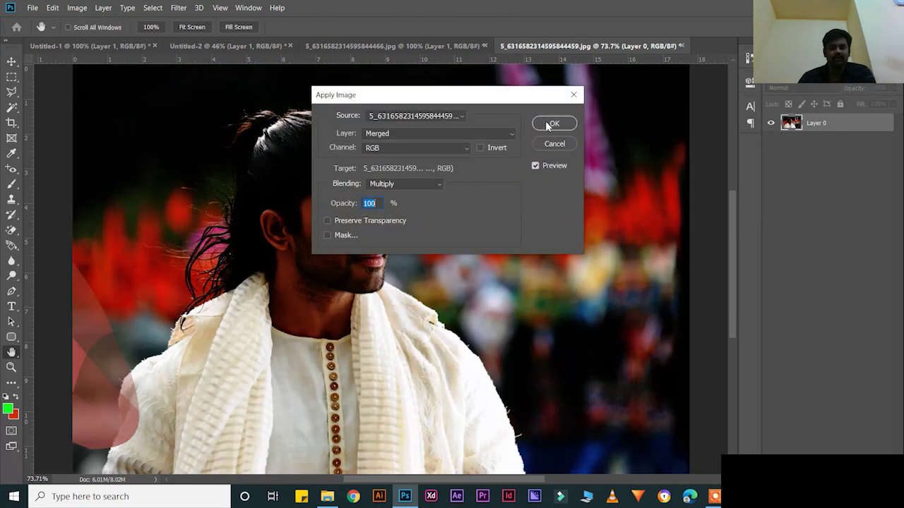
{"action": "left_click", "coordinate": [550, 124]}
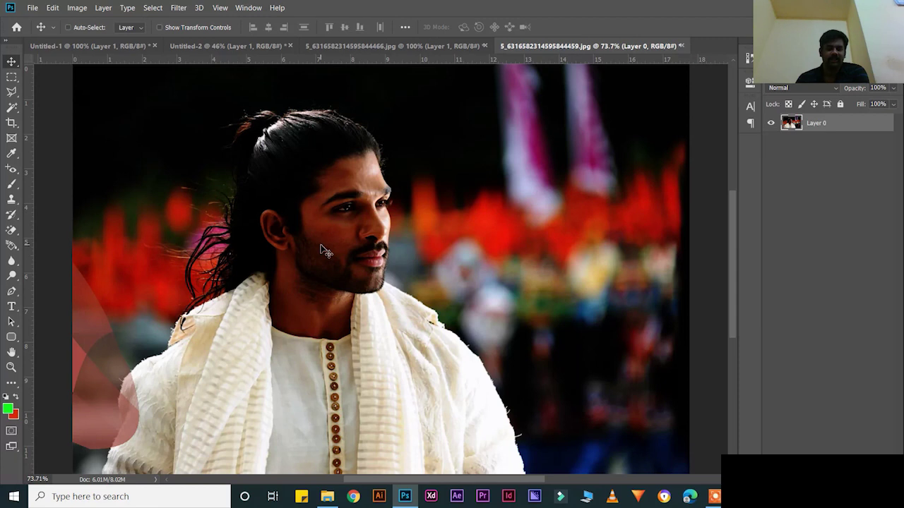
{"action": "key", "text": "ctrl+z"}
Step: Create a new layer above Layer 0, using the previous layer to create a clipping mask
{"action": "left_click", "coordinate": [73, 8]}
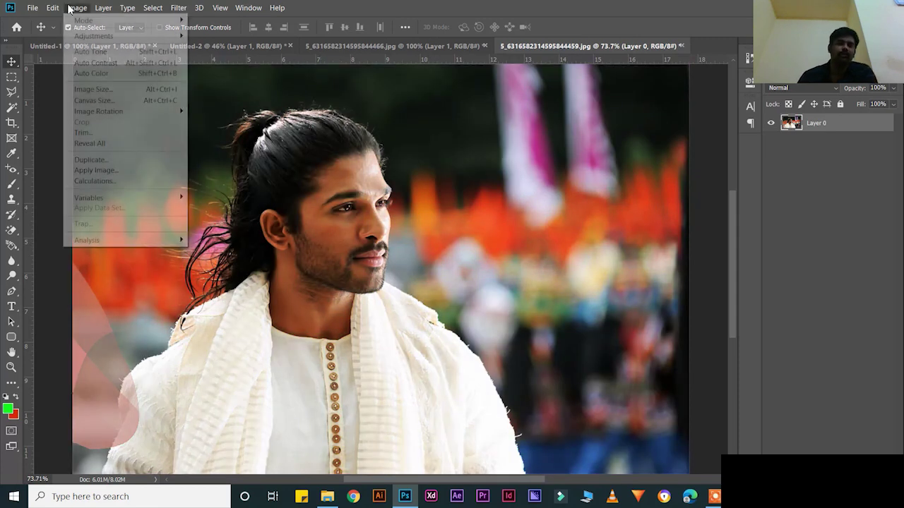
{"action": "mouse_move", "coordinate": [104, 8]}
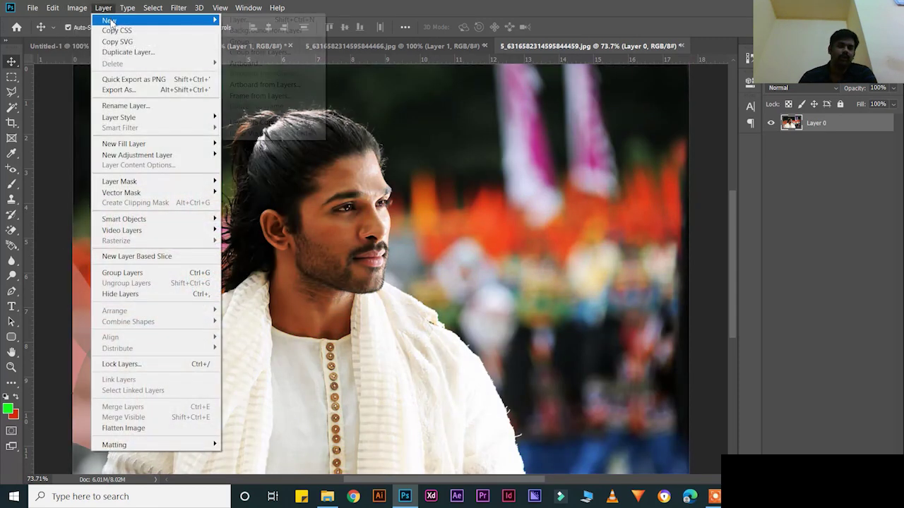
{"action": "left_click", "coordinate": [299, 22]}
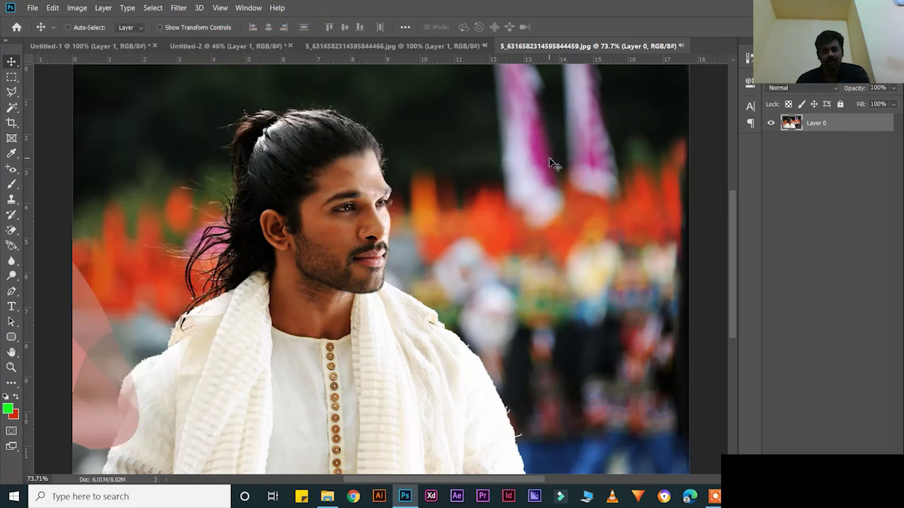
{"action": "key", "text": "ctrl+shift+n"}
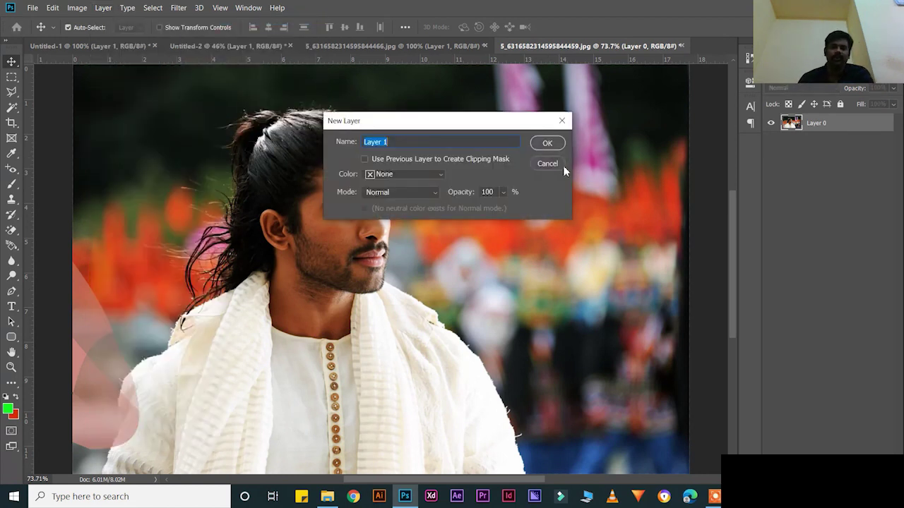
{"action": "left_click", "coordinate": [540, 144]}
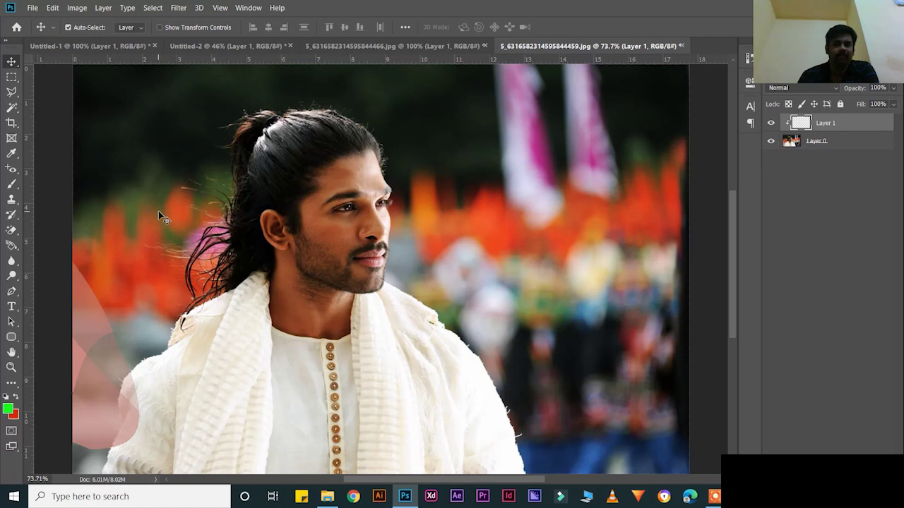
{"action": "left_click", "coordinate": [178, 9]}
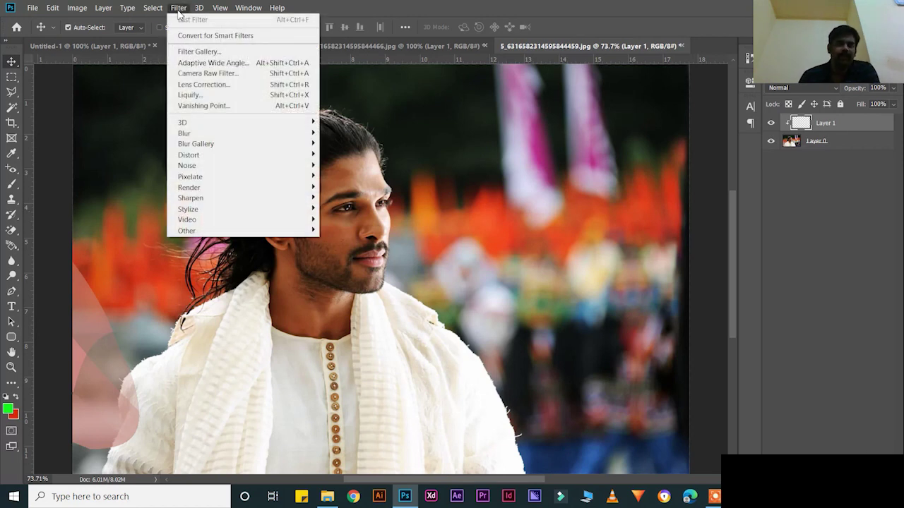
{"action": "left_click", "coordinate": [189, 53]}
{"action": "left_click", "coordinate": [461, 195]}
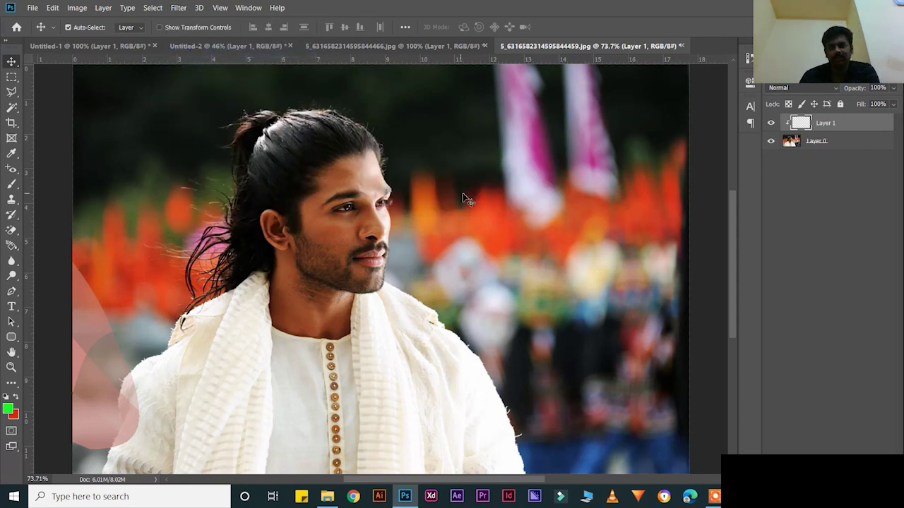
Step: Open the Filter Gallery for Layer 0 and preview the Chalk & Charcoal, Glass, Diffuse Glow and Bas Relief effects
{"action": "left_click", "coordinate": [844, 142]}
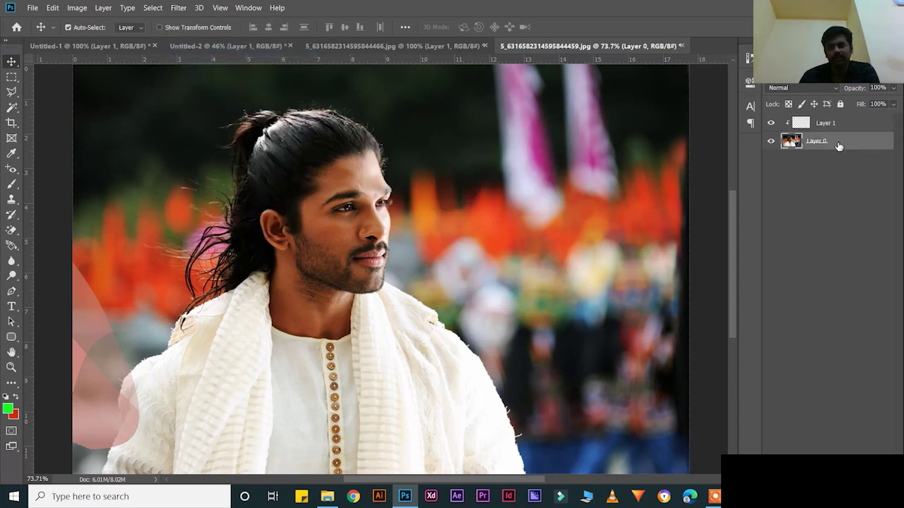
{"action": "left_click", "coordinate": [178, 8]}
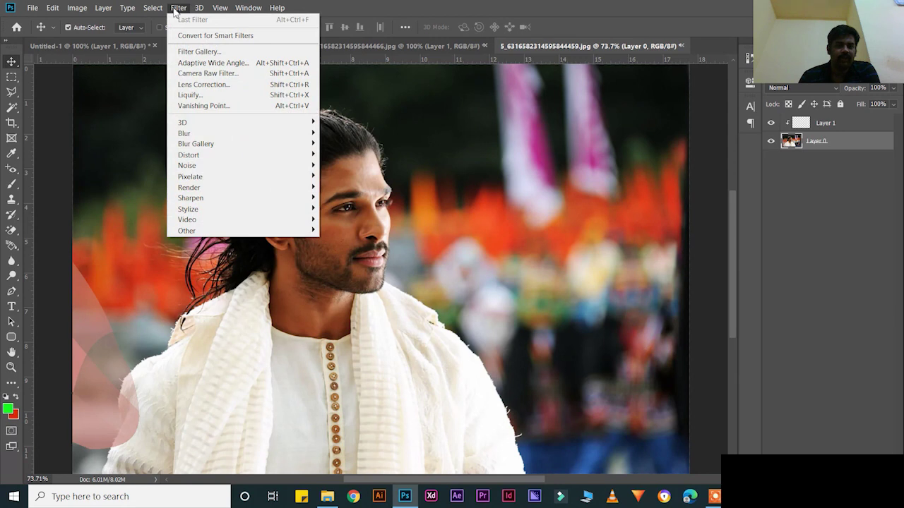
{"action": "left_click", "coordinate": [193, 52]}
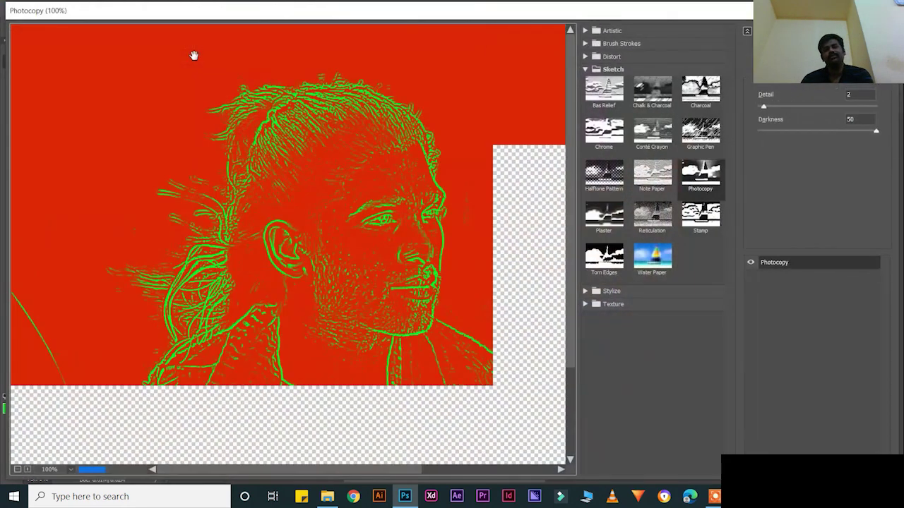
{"action": "left_click", "coordinate": [614, 87]}
{"action": "left_click", "coordinate": [651, 88]}
{"action": "left_click", "coordinate": [611, 56]}
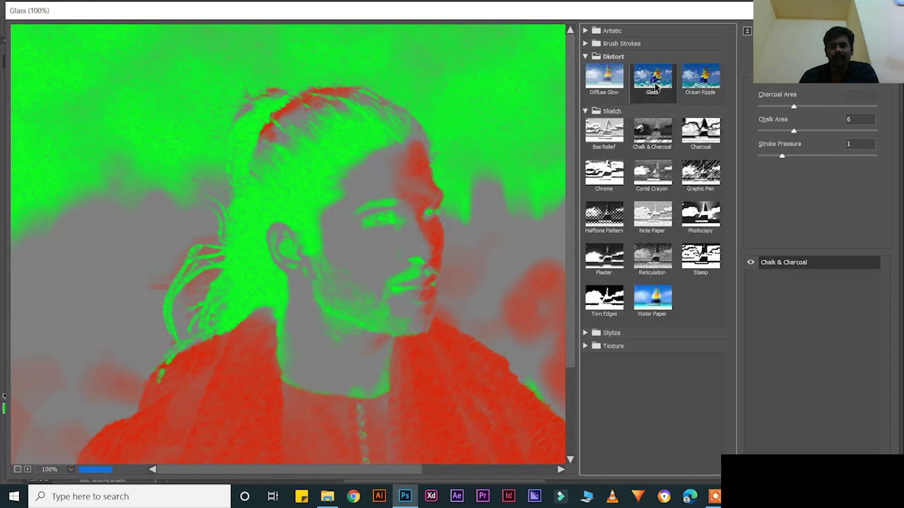
{"action": "left_click", "coordinate": [655, 87]}
{"action": "left_click", "coordinate": [604, 79]}
{"action": "left_click", "coordinate": [652, 133]}
{"action": "left_click", "coordinate": [601, 138]}
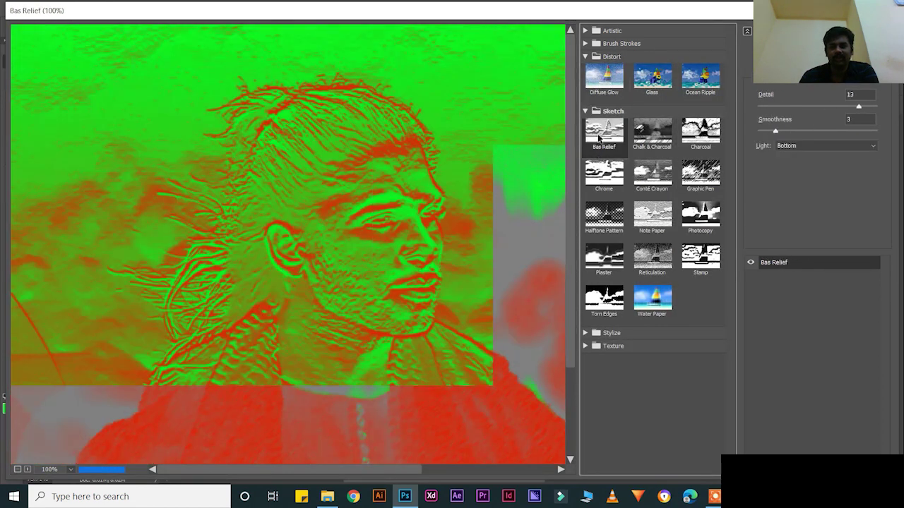
Step: Preview the Sprayed Strokes, Spatter, Angled Strokes and Accented Edges effects from the Brush Strokes group on the photo
{"action": "left_click", "coordinate": [599, 43]}
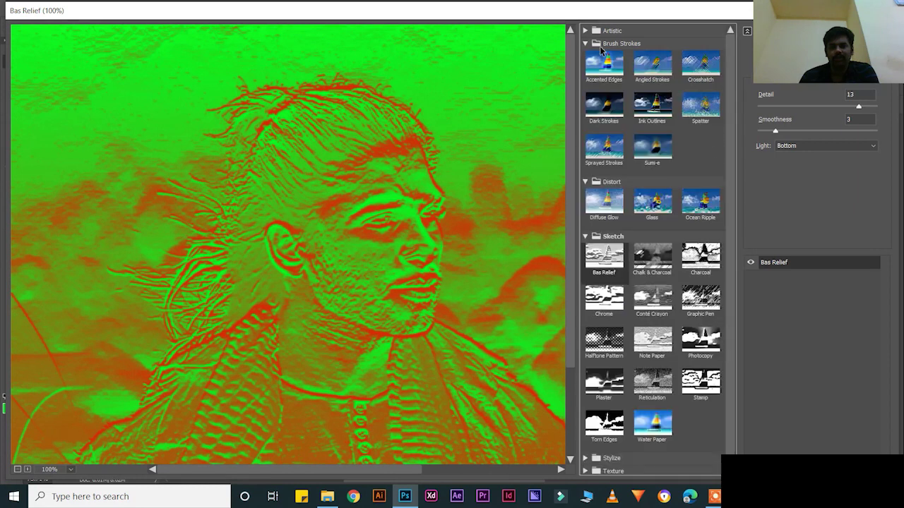
{"action": "left_click", "coordinate": [619, 152]}
{"action": "left_click", "coordinate": [699, 105]}
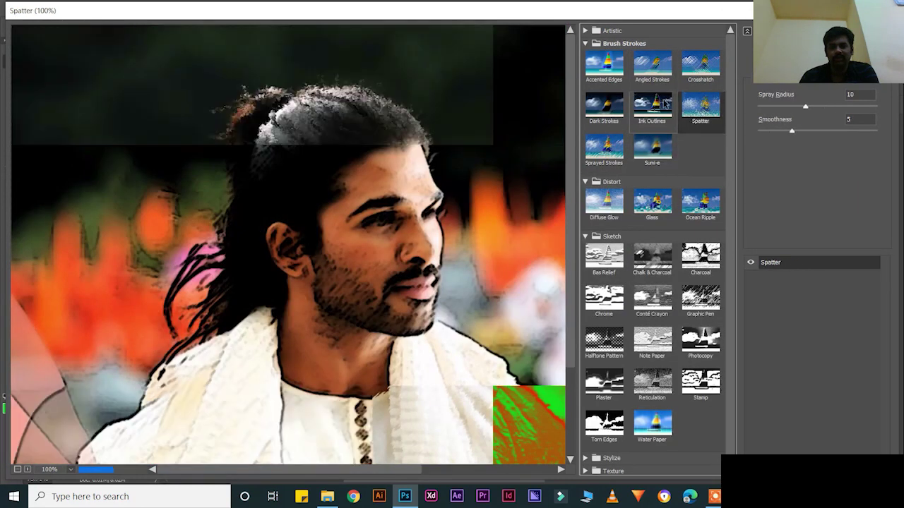
{"action": "left_click", "coordinate": [651, 65]}
{"action": "left_click", "coordinate": [594, 58]}
{"action": "left_click", "coordinate": [584, 44]}
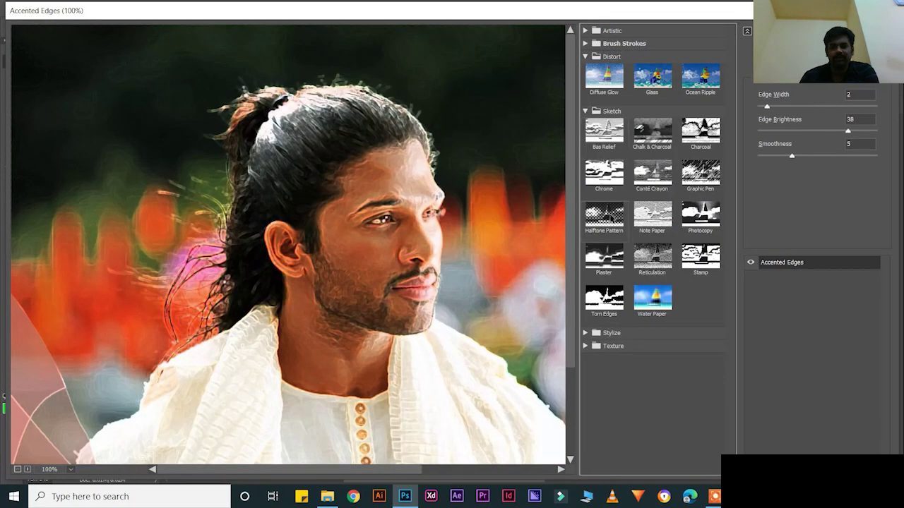
Step: Try Accented Edges with edge width 2, edge brightness 6 and smoothness 7, and cancel the Filter Gallery
{"action": "double_click", "coordinate": [614, 21]}
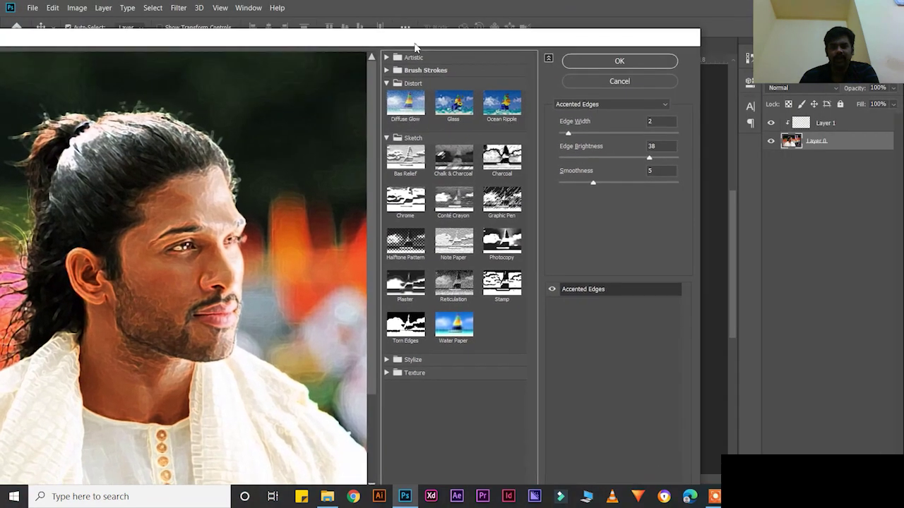
{"action": "mouse_move", "coordinate": [569, 138]}
{"action": "left_mouse_down"}
{"action": "mouse_move", "coordinate": [592, 136]}
{"action": "mouse_move", "coordinate": [560, 136]}
{"action": "mouse_move", "coordinate": [571, 141]}
{"action": "left_mouse_up"}
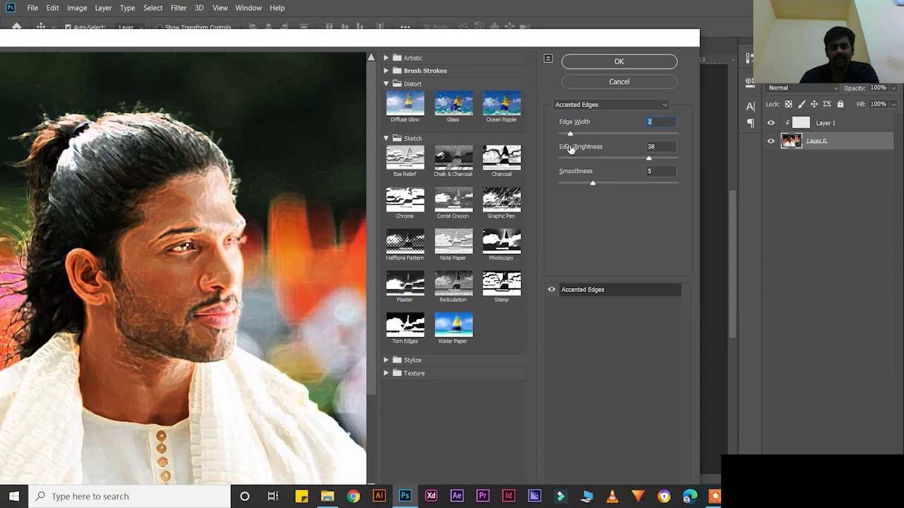
{"action": "left_click_drag", "start_coordinate": [593, 158], "coordinate": [610, 190]}
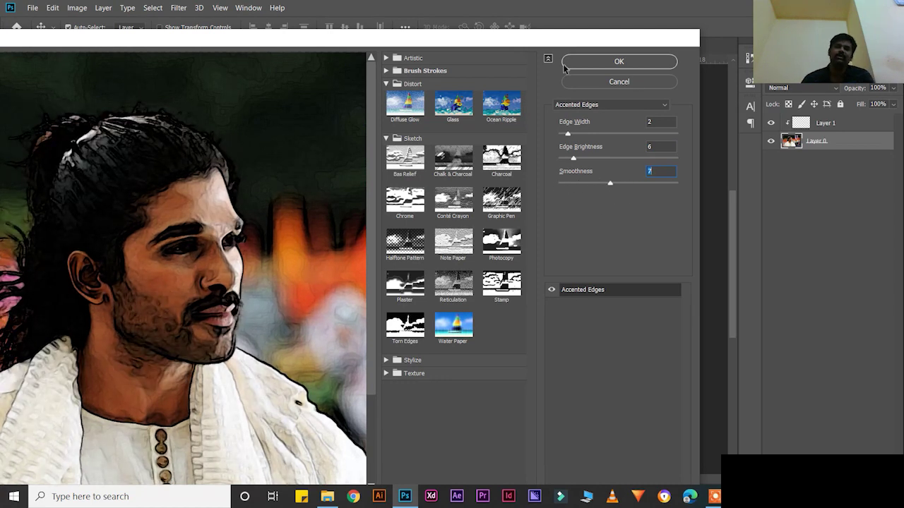
{"action": "left_click", "coordinate": [618, 83]}
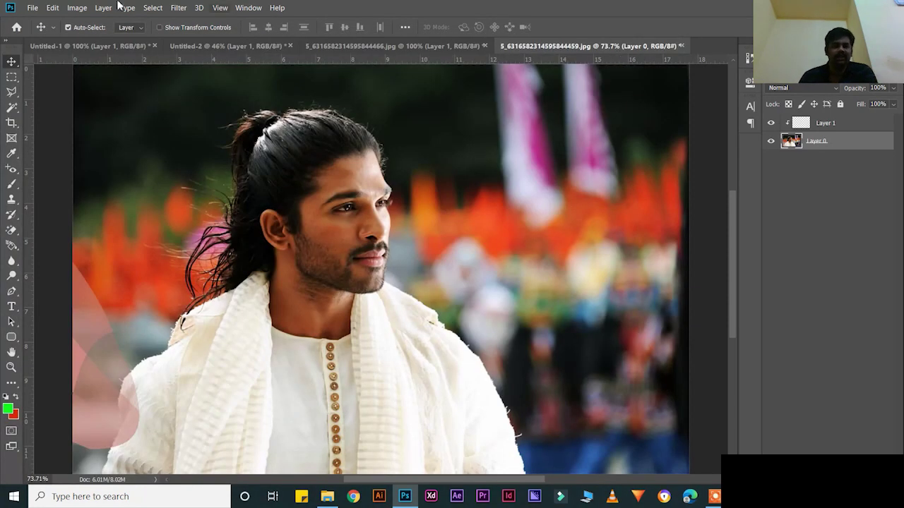
{"action": "left_click", "coordinate": [179, 7]}
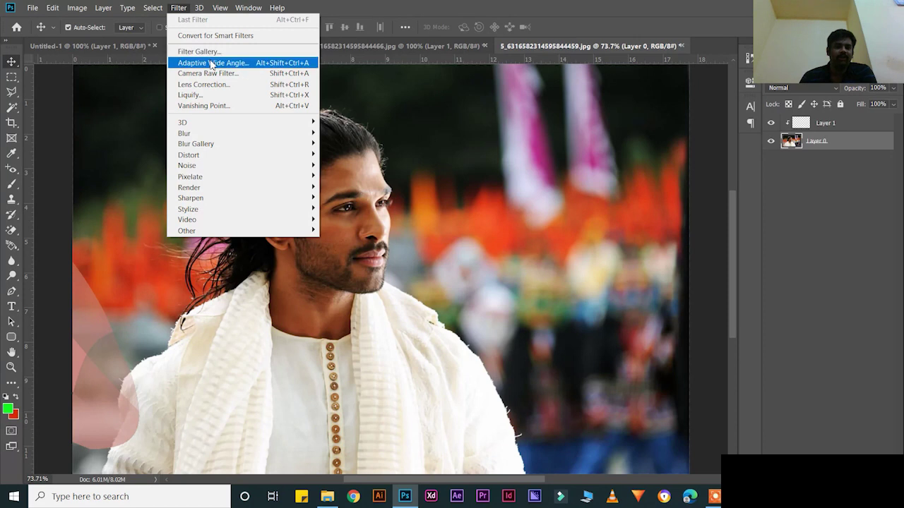
{"action": "left_click", "coordinate": [223, 95]}
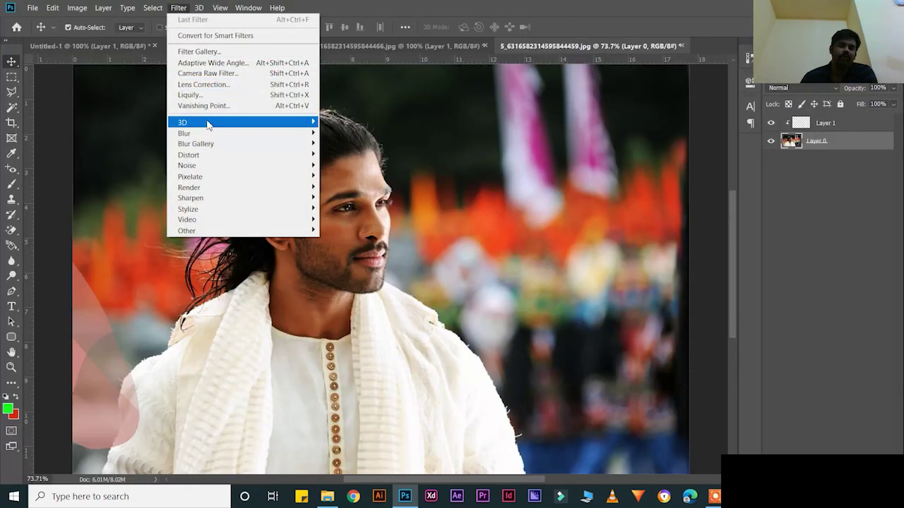
{"action": "mouse_move", "coordinate": [210, 125]}
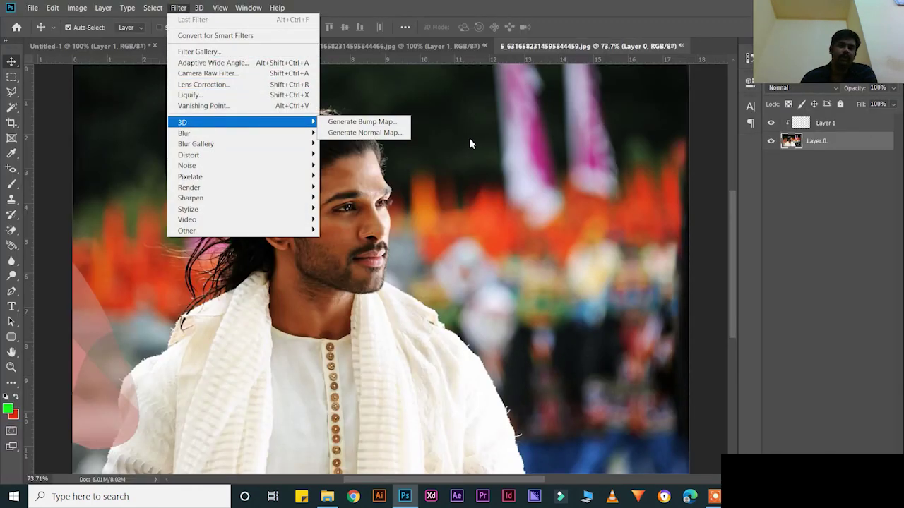
{"action": "mouse_move", "coordinate": [259, 140]}
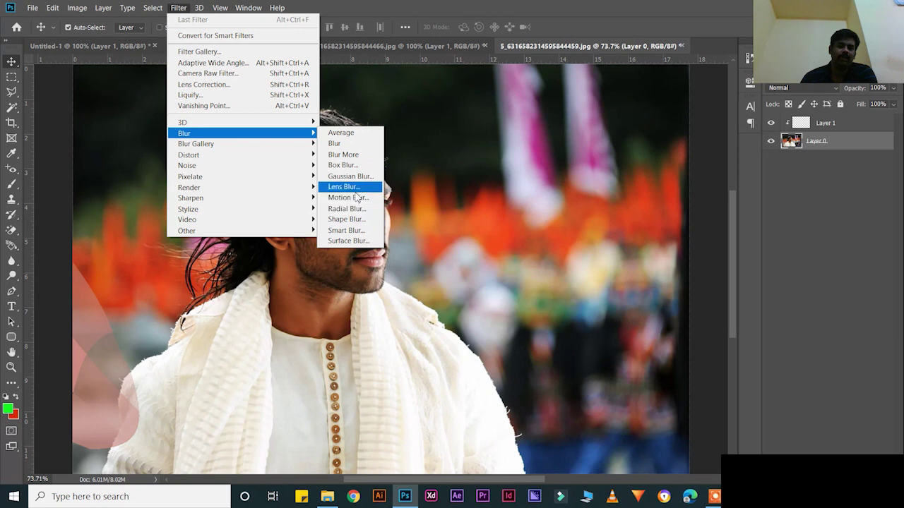
{"action": "left_click", "coordinate": [399, 289]}
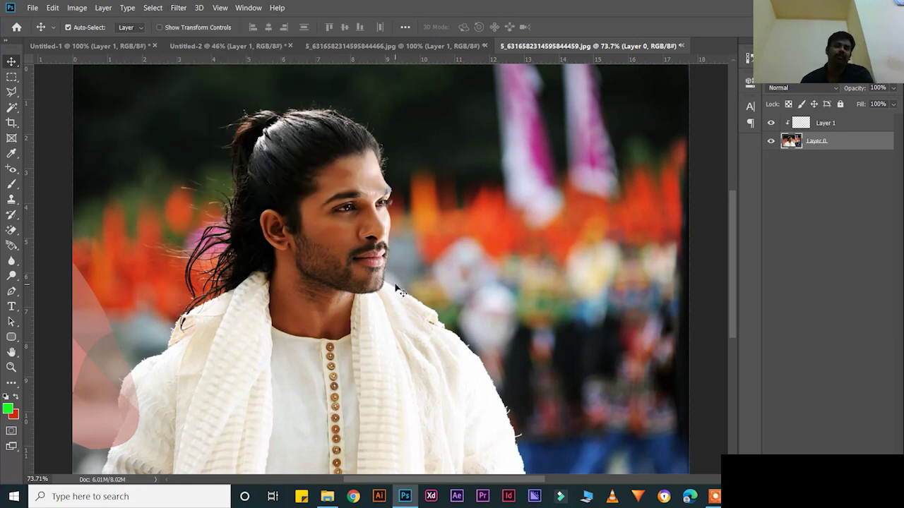
Step: Preview the Add Noise filter on Layer 0 with Uniform distribution at amounts up to about 39%, and cancel it
{"action": "key", "text": "alt+t"}
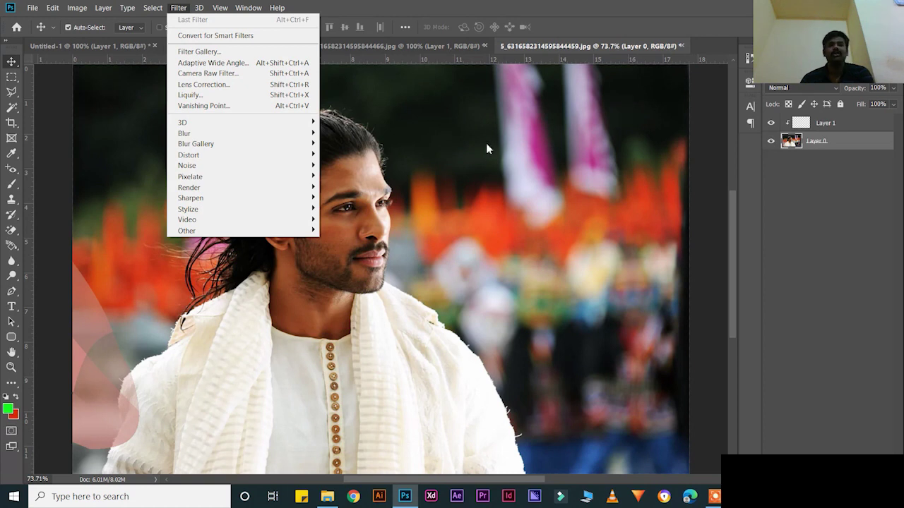
{"action": "mouse_move", "coordinate": [278, 167]}
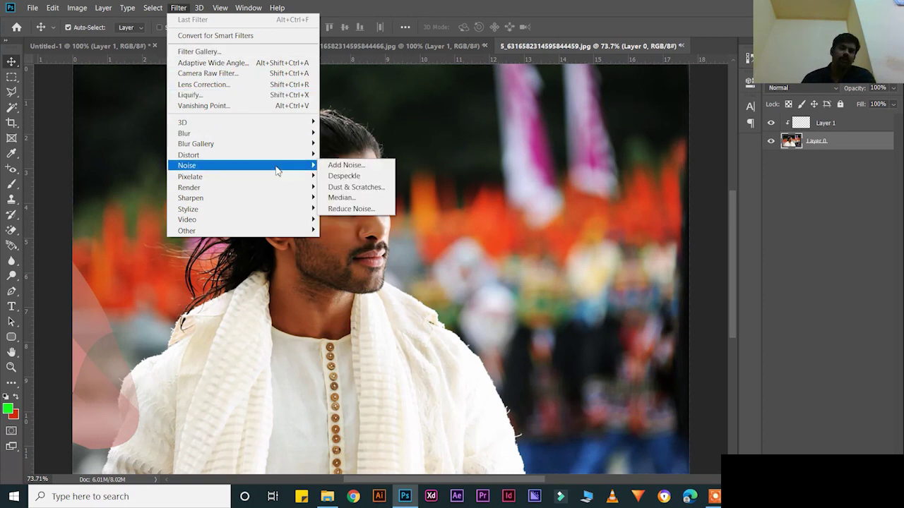
{"action": "left_click", "coordinate": [372, 169]}
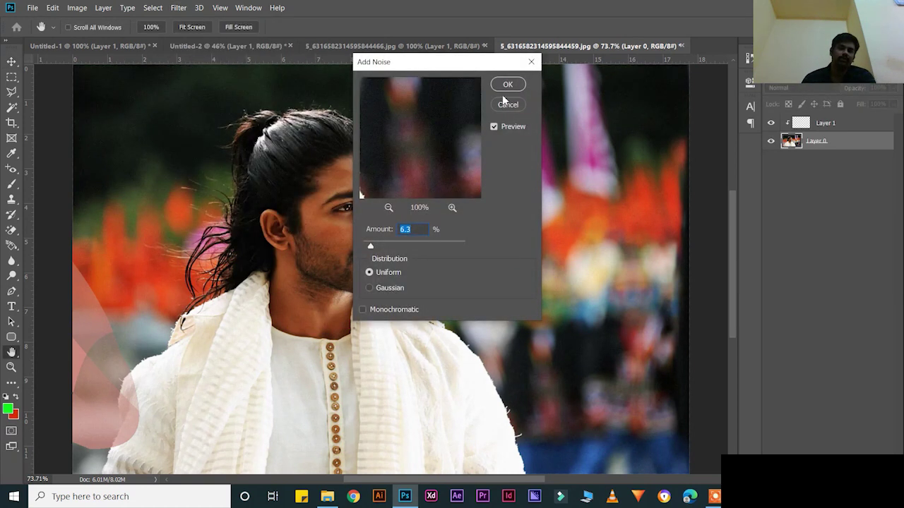
{"action": "left_click_drag", "start_coordinate": [389, 247], "coordinate": [398, 247]}
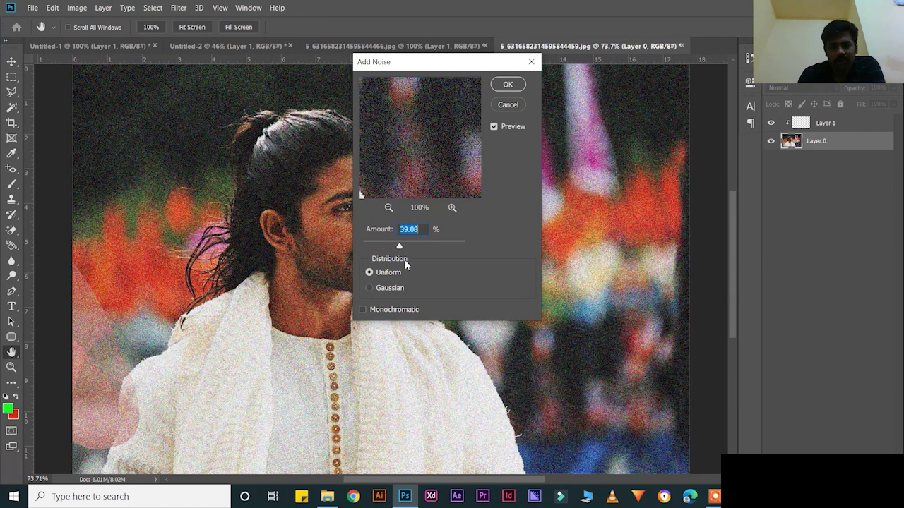
{"action": "mouse_move", "coordinate": [378, 249]}
{"action": "left_mouse_down"}
{"action": "mouse_move", "coordinate": [364, 251]}
{"action": "mouse_move", "coordinate": [394, 250]}
{"action": "mouse_move", "coordinate": [368, 250]}
{"action": "left_mouse_up"}
{"action": "left_click", "coordinate": [521, 106]}
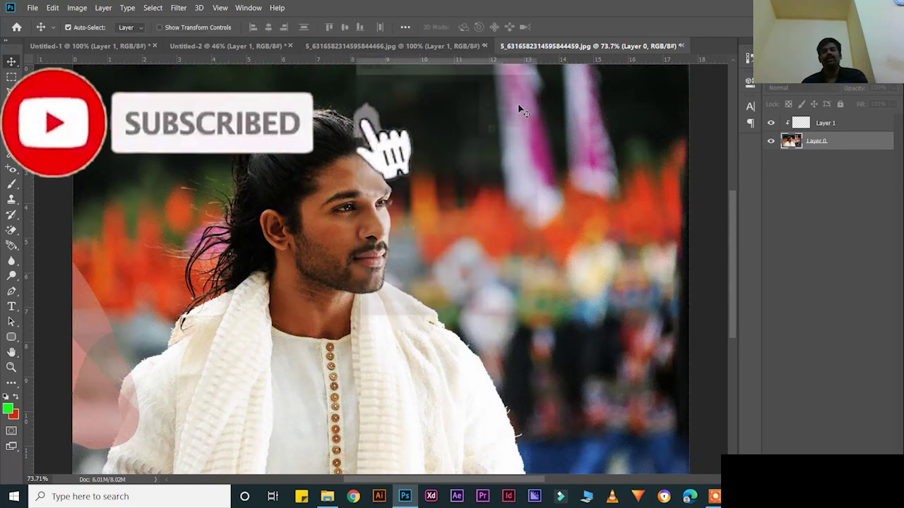
Step: Render the Clouds filter on Layer 0, and undo it
{"action": "key", "text": "v"}
{"action": "left_click", "coordinate": [178, 8]}
{"action": "mouse_move", "coordinate": [233, 187]}
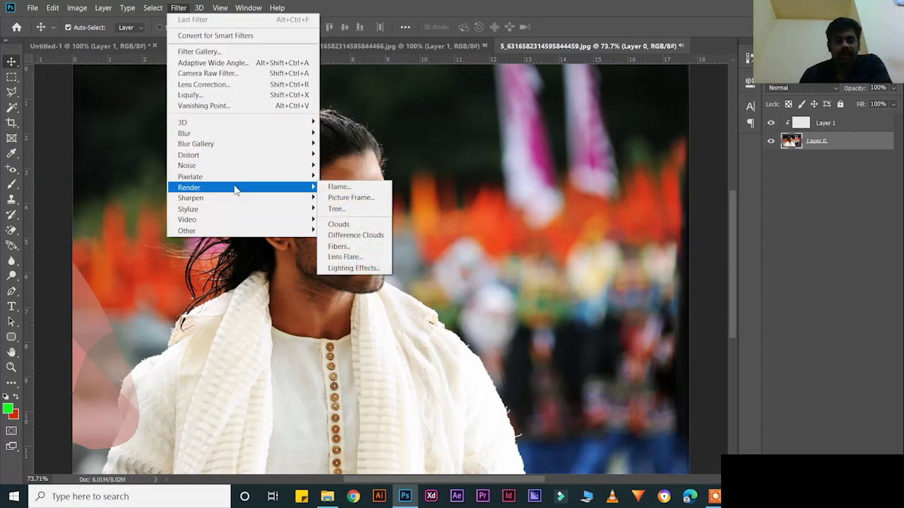
{"action": "left_click", "coordinate": [352, 224]}
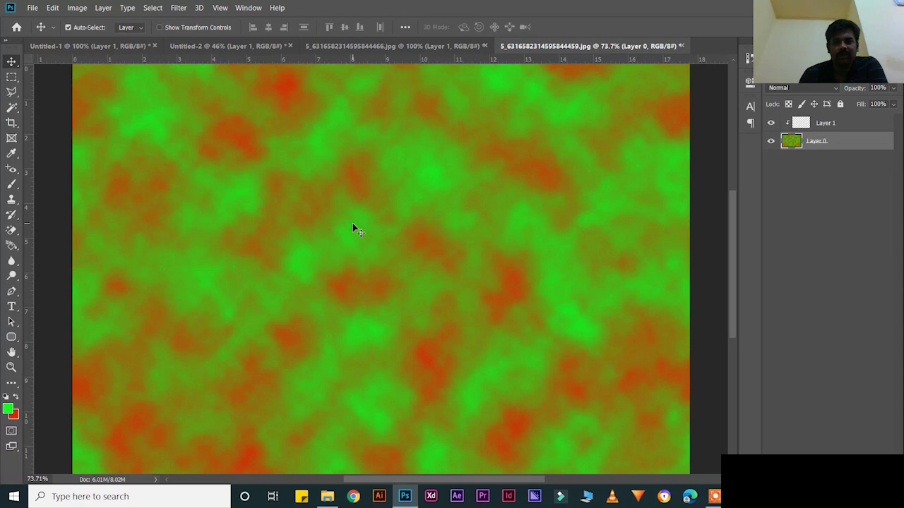
{"action": "key", "text": "ctrl+z"}
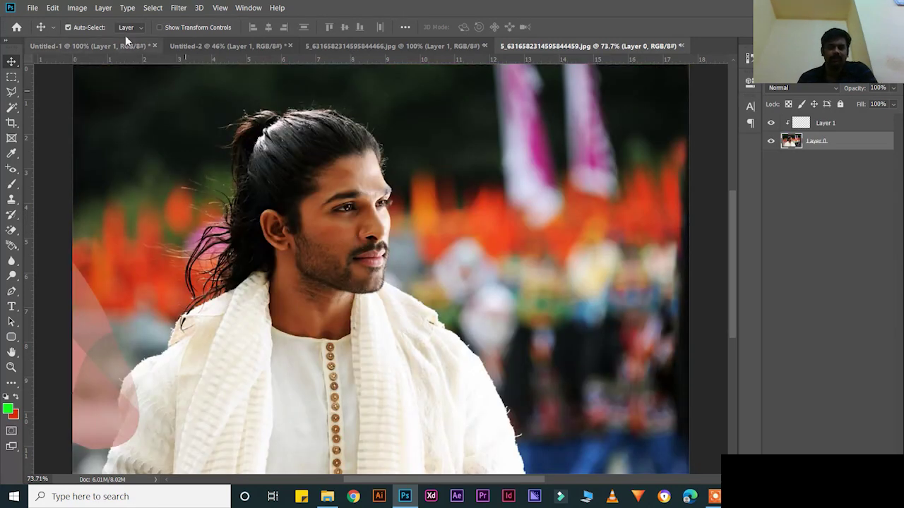
Step: Render the Difference Clouds filter on Layer 0, and undo it
{"action": "left_click", "coordinate": [153, 8]}
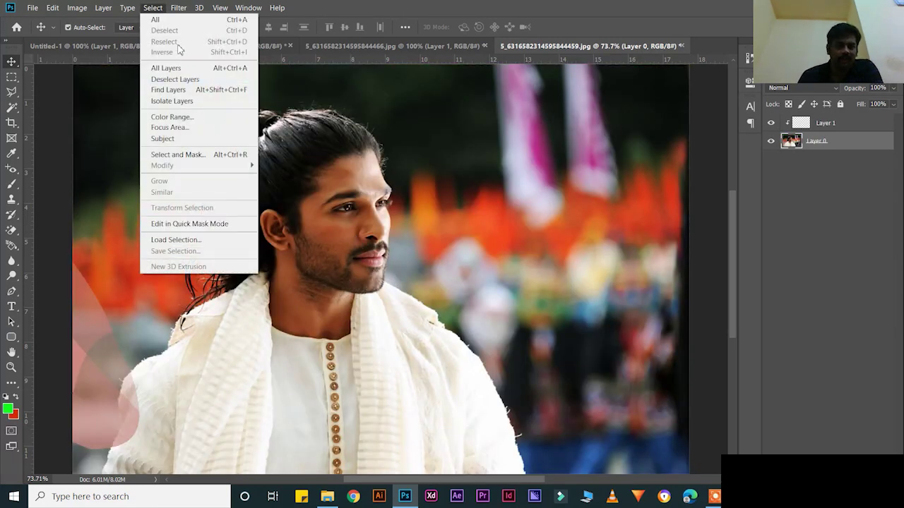
{"action": "mouse_move", "coordinate": [182, 8]}
{"action": "mouse_move", "coordinate": [243, 185]}
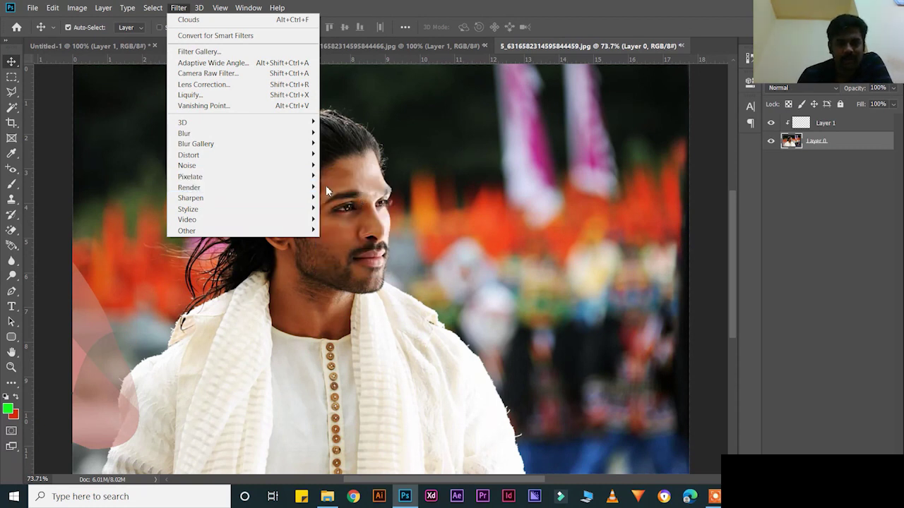
{"action": "mouse_move", "coordinate": [316, 187]}
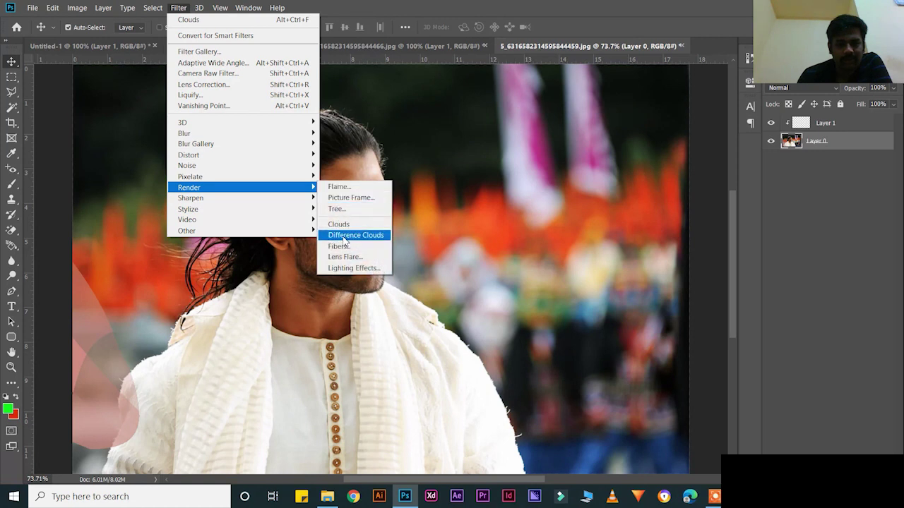
{"action": "left_click", "coordinate": [346, 239]}
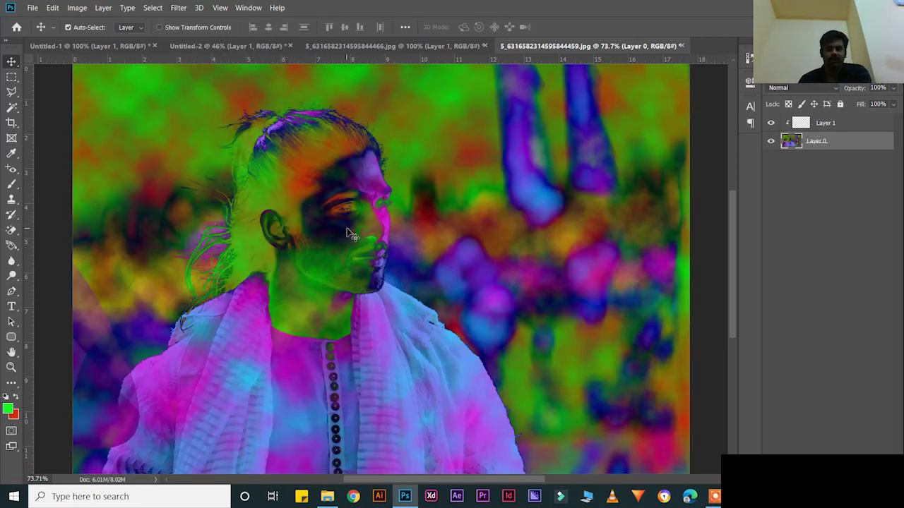
{"action": "key", "text": "ctrl+z"}
Step: Render a 50-300mm Zoom lens flare at the photo's upper-left corner with brightness about 186%, and undo it
{"action": "left_click", "coordinate": [178, 7]}
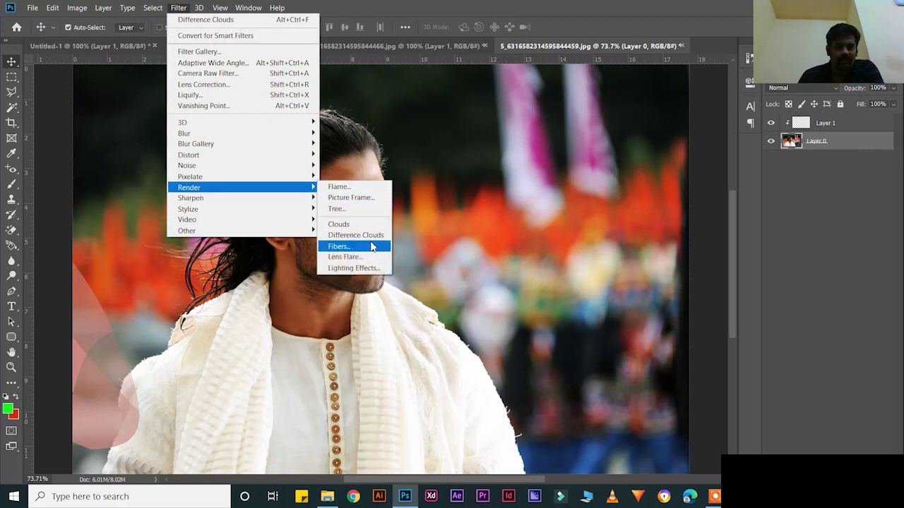
{"action": "left_click", "coordinate": [371, 257]}
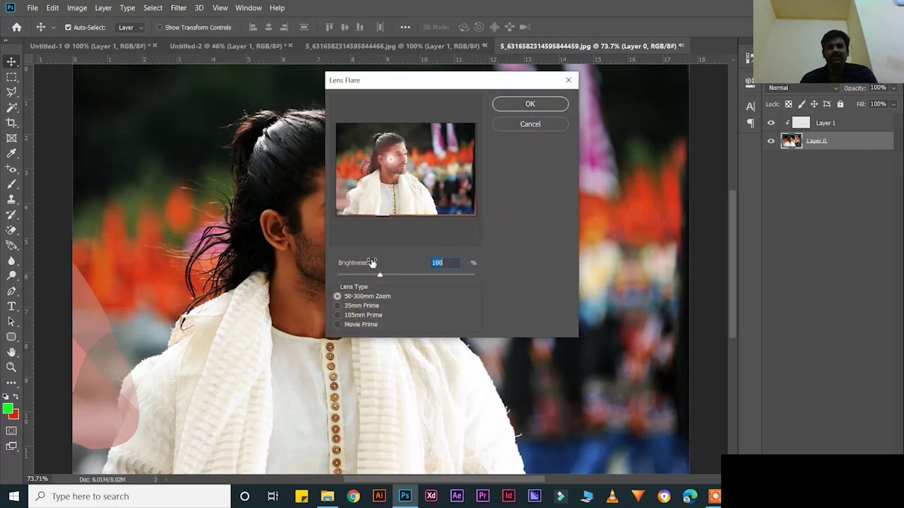
{"action": "left_click_drag", "start_coordinate": [389, 164], "coordinate": [346, 134]}
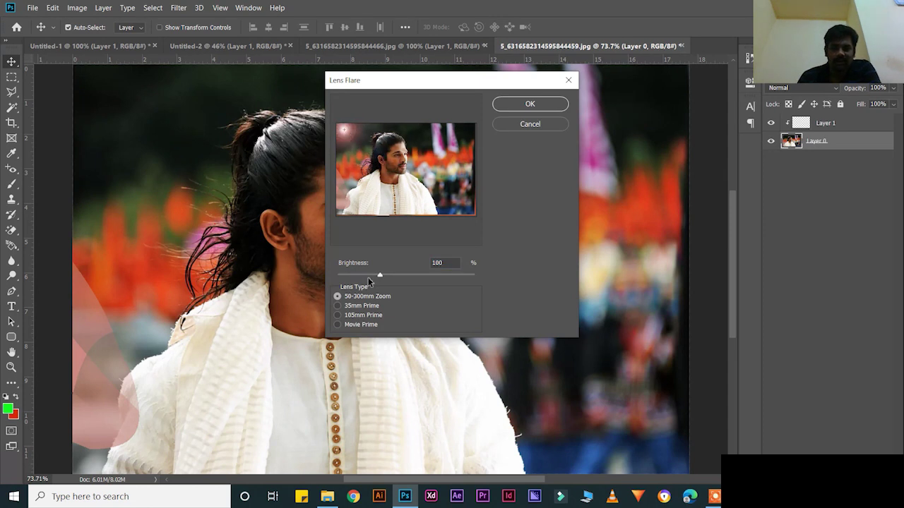
{"action": "left_click_drag", "start_coordinate": [380, 276], "coordinate": [419, 283]}
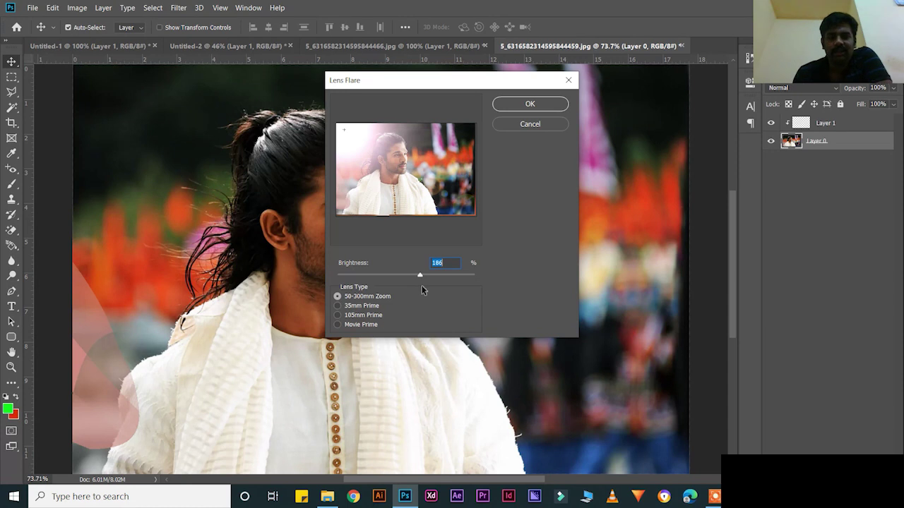
{"action": "mouse_move", "coordinate": [419, 274]}
{"action": "left_mouse_down"}
{"action": "mouse_move", "coordinate": [441, 278]}
{"action": "mouse_move", "coordinate": [423, 279]}
{"action": "left_mouse_up"}
{"action": "left_click", "coordinate": [511, 103]}
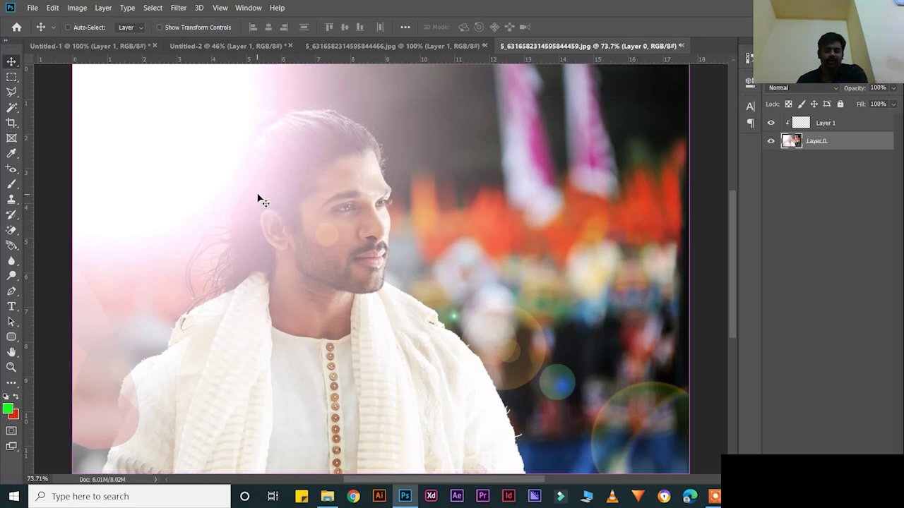
{"action": "key", "text": "ctrl+z"}
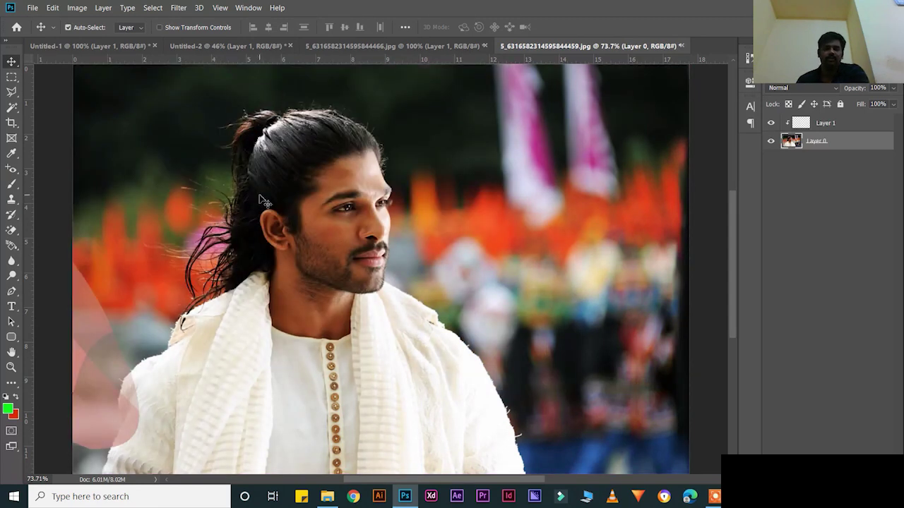
Step: Start Lighting Effects on Layer 0 and enlarge the spot light over the flags and blurred background beside the man
{"action": "left_click", "coordinate": [177, 10]}
{"action": "mouse_move", "coordinate": [203, 199]}
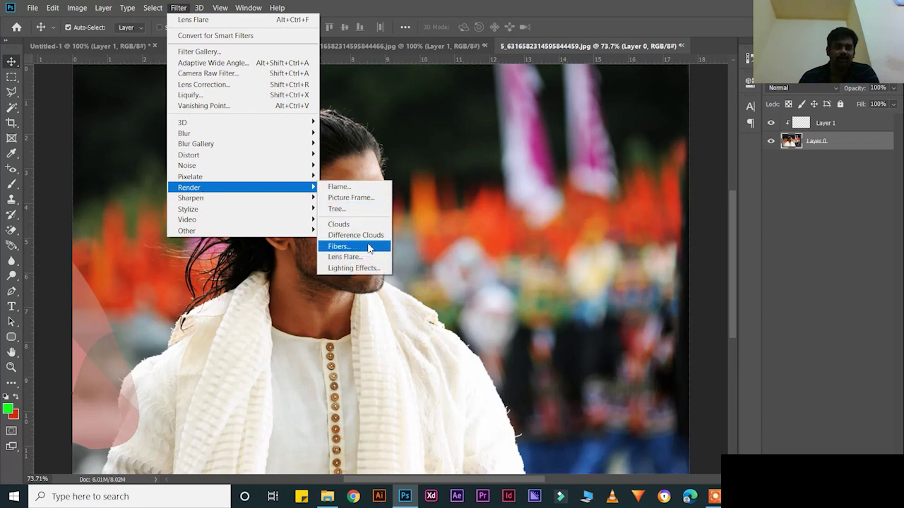
{"action": "left_click", "coordinate": [353, 268]}
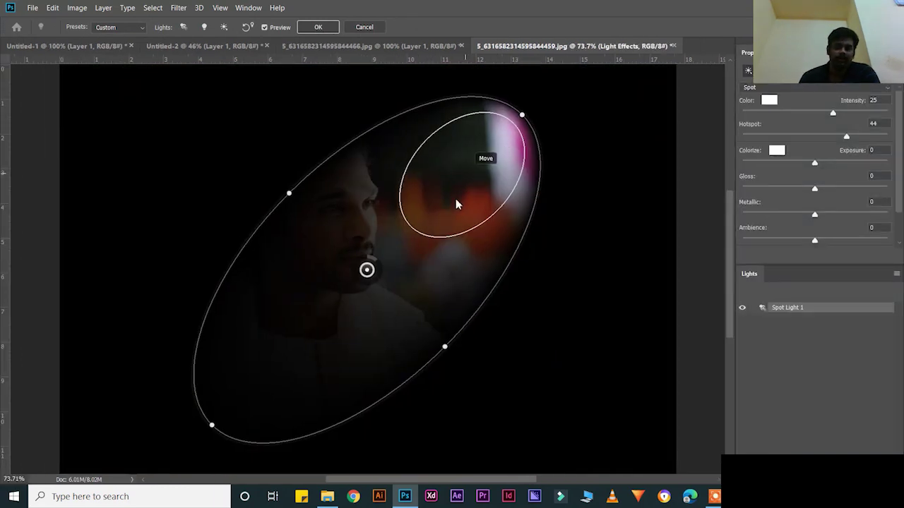
{"action": "left_click_drag", "start_coordinate": [370, 276], "coordinate": [361, 286]}
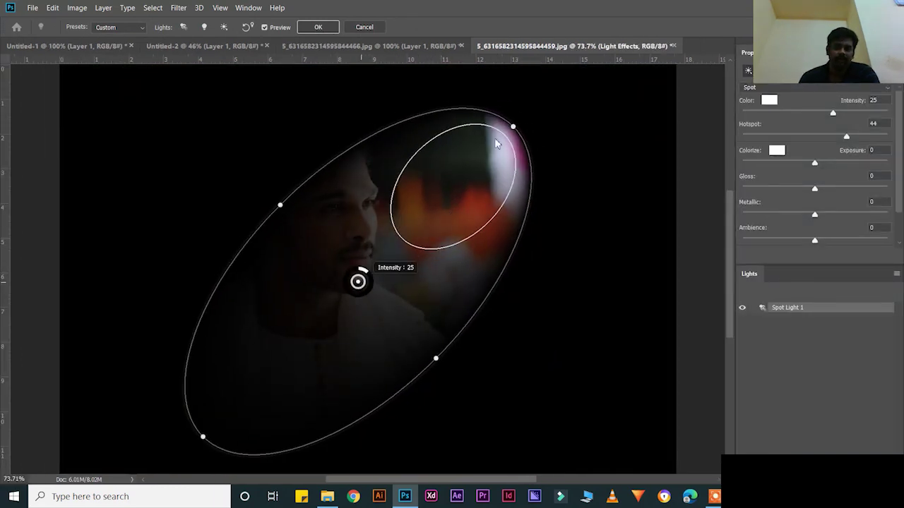
{"action": "left_click_drag", "start_coordinate": [514, 128], "coordinate": [578, 113]}
{"action": "left_click_drag", "start_coordinate": [432, 376], "coordinate": [483, 420]}
{"action": "left_click_drag", "start_coordinate": [486, 210], "coordinate": [331, 219]}
{"action": "left_click_drag", "start_coordinate": [428, 222], "coordinate": [537, 198]}
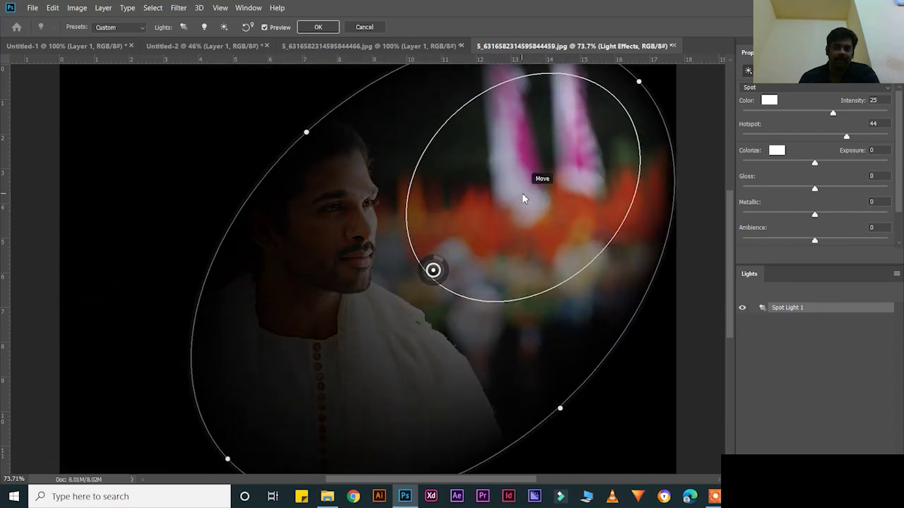
Step: Reshape the spot light, centre its hotspot on the man's face and apply the Lighting Effects filter
{"action": "left_click_drag", "start_coordinate": [227, 462], "coordinate": [288, 447]}
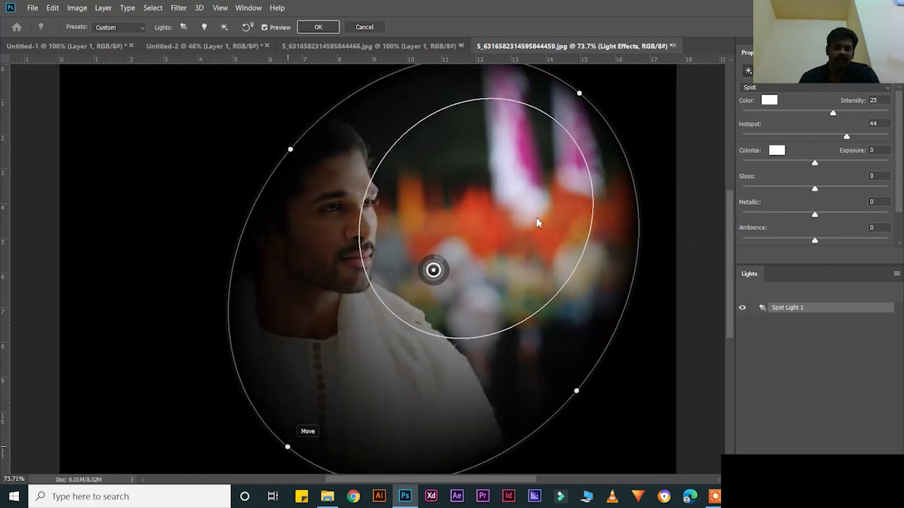
{"action": "left_click_drag", "start_coordinate": [579, 93], "coordinate": [413, 92]}
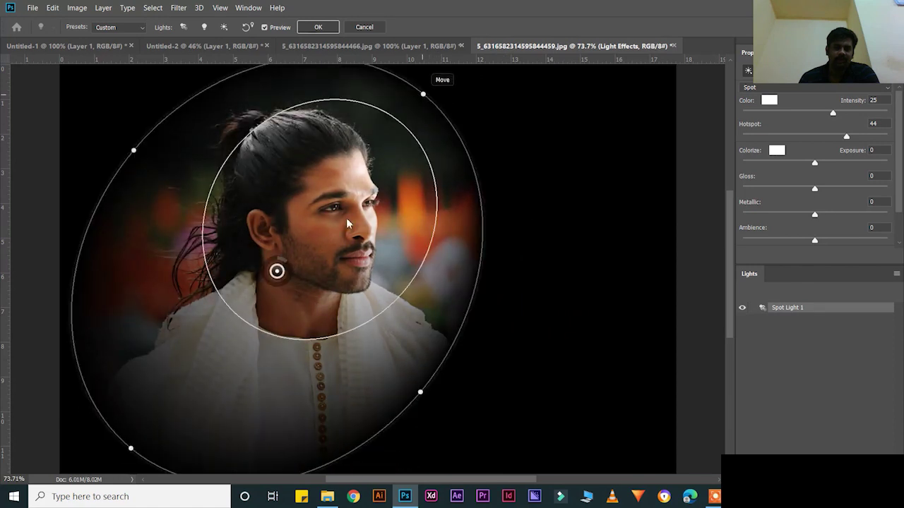
{"action": "left_click_drag", "start_coordinate": [425, 95], "coordinate": [462, 79]}
{"action": "left_click_drag", "start_coordinate": [373, 157], "coordinate": [347, 172]}
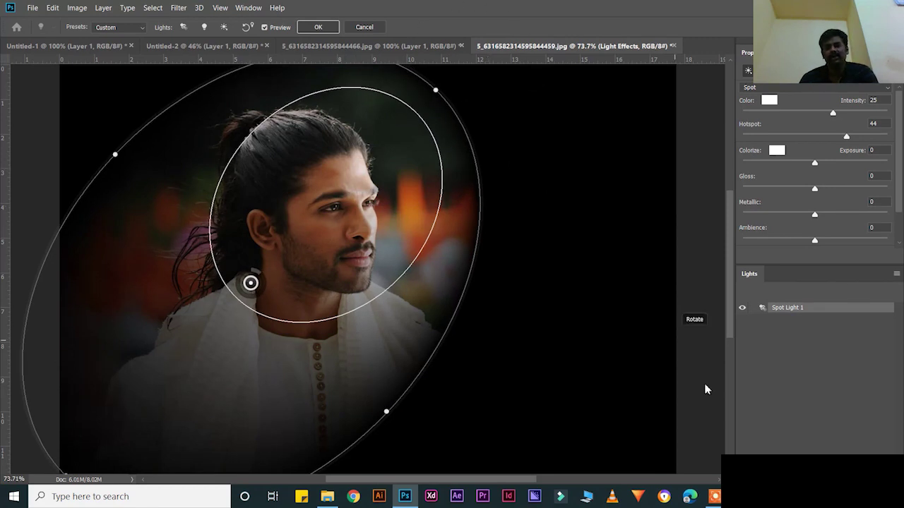
{"action": "scroll", "coordinate": [855, 428], "scroll_direction": "down", "scroll_amount": 2}
{"action": "scroll", "coordinate": [475, 233], "scroll_direction": "up", "scroll_amount": 3}
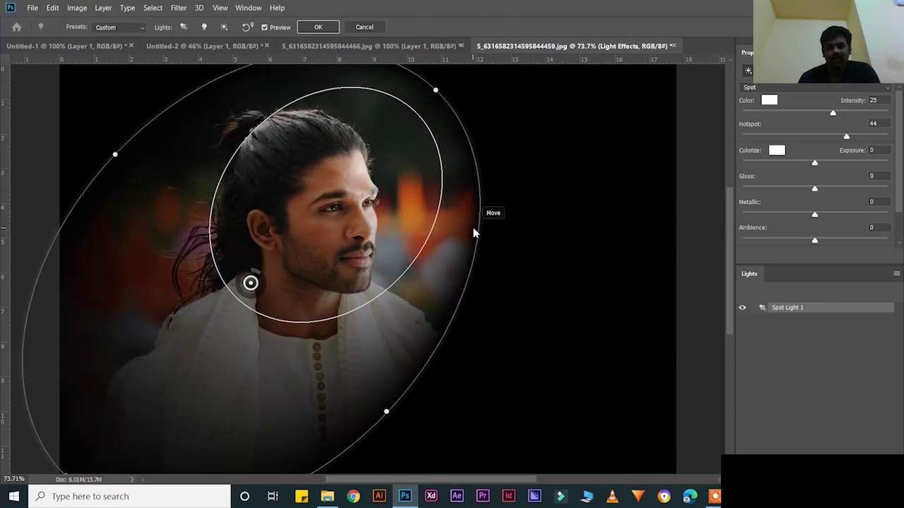
{"action": "left_click", "coordinate": [316, 28]}
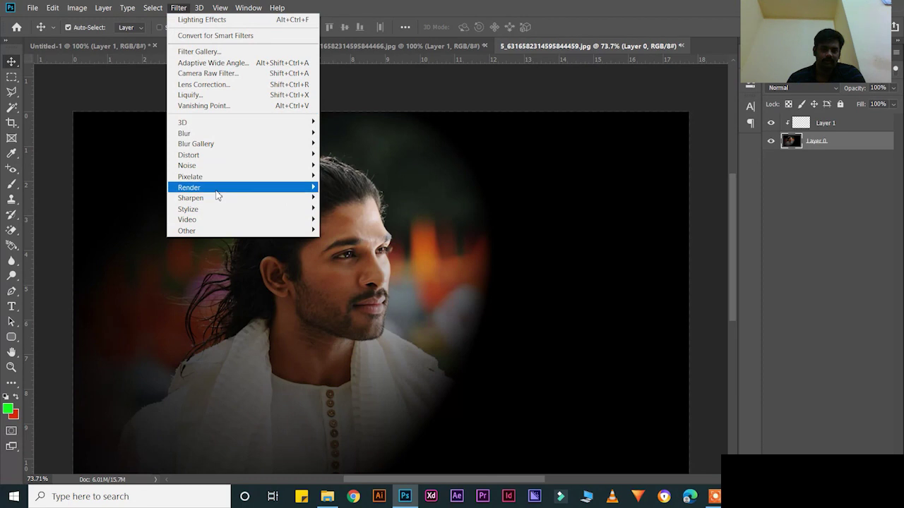
{"action": "mouse_move", "coordinate": [219, 189]}
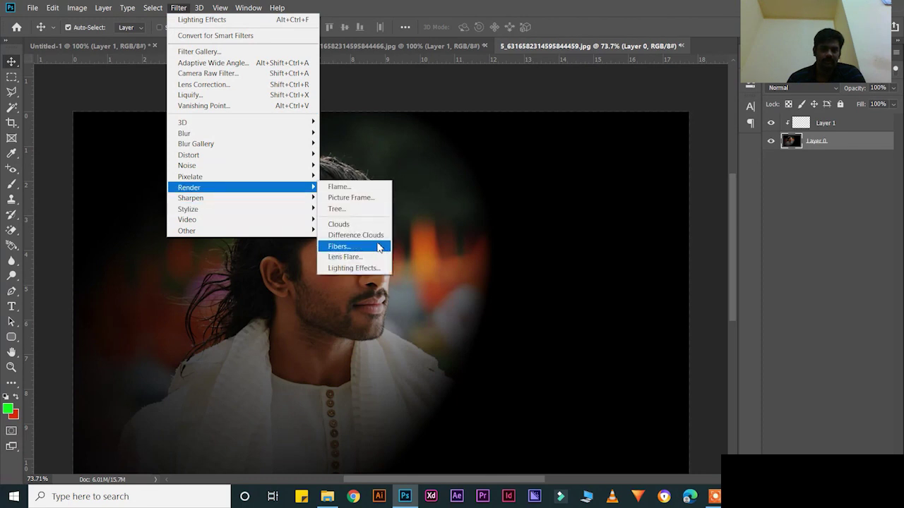
{"action": "mouse_move", "coordinate": [248, 7]}
{"action": "mouse_move", "coordinate": [275, 23]}
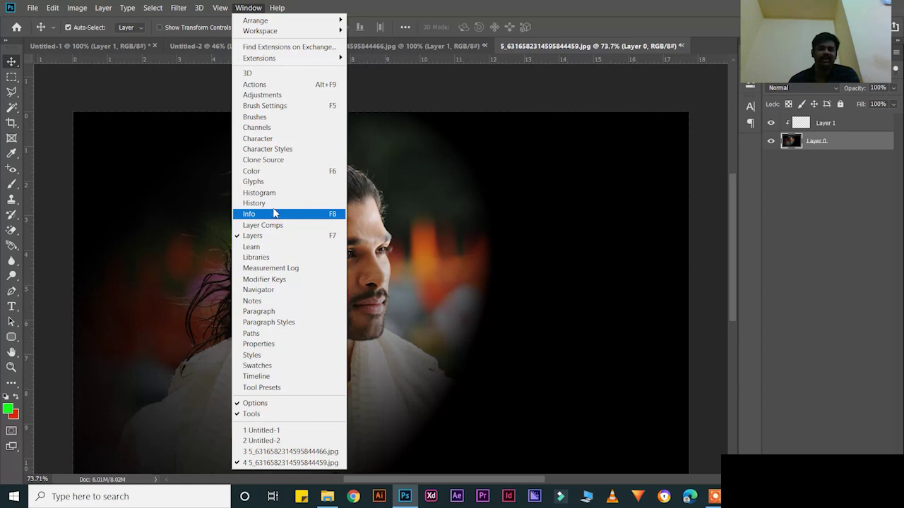
{"action": "left_click", "coordinate": [466, 176]}
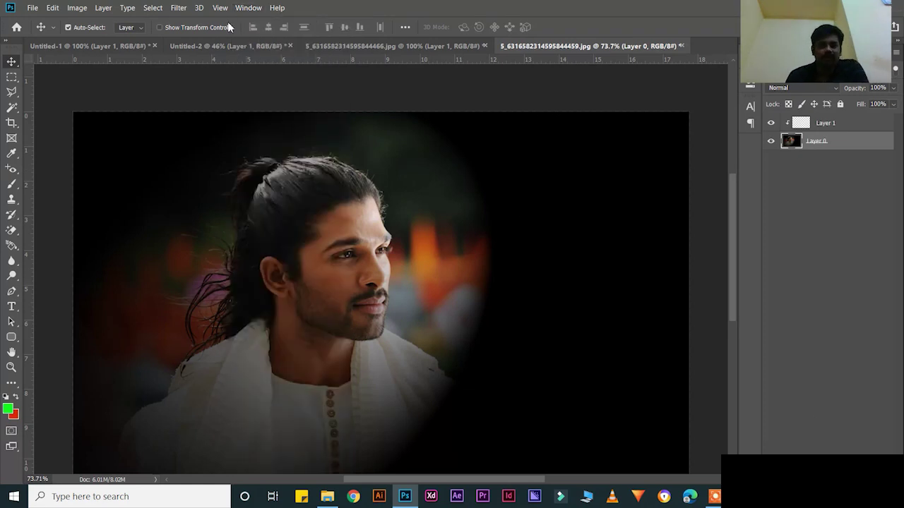
Step: Hide the Layers panel and show it again, twice in a row
{"action": "left_click", "coordinate": [247, 7]}
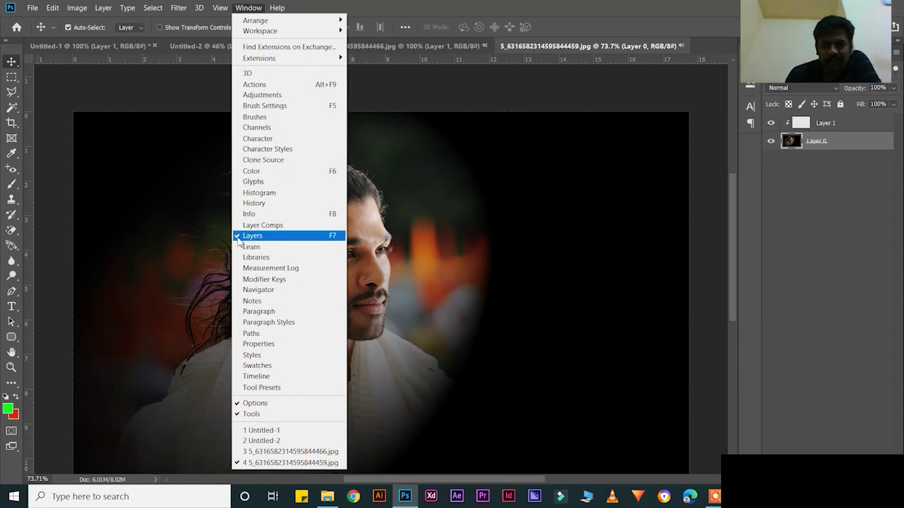
{"action": "left_click", "coordinate": [240, 236]}
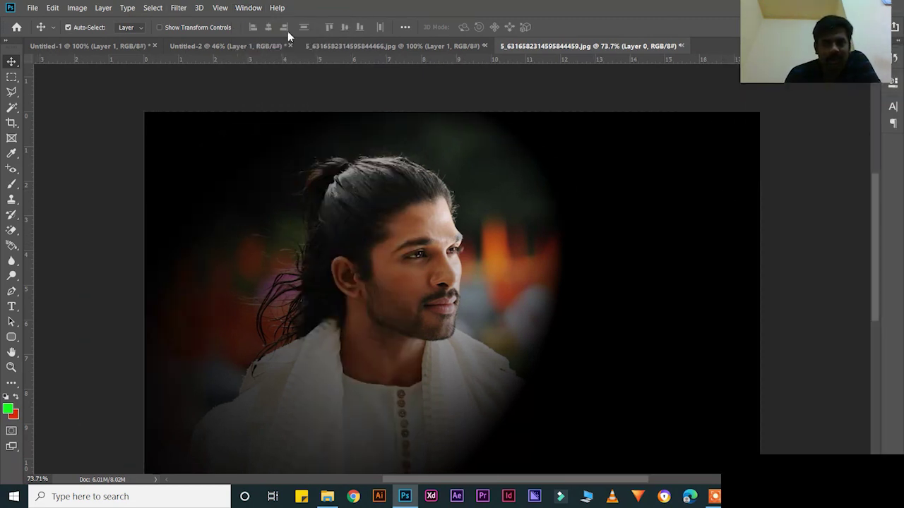
{"action": "left_click", "coordinate": [248, 8]}
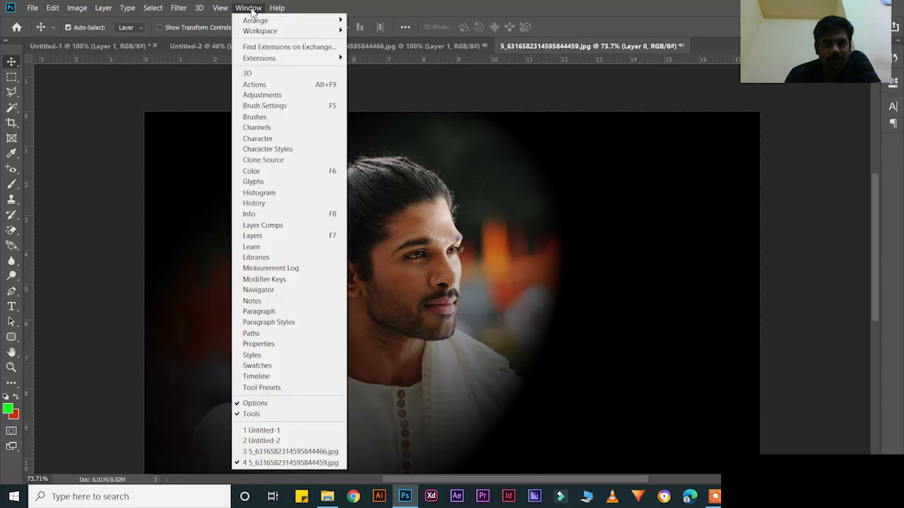
{"action": "left_click", "coordinate": [262, 240]}
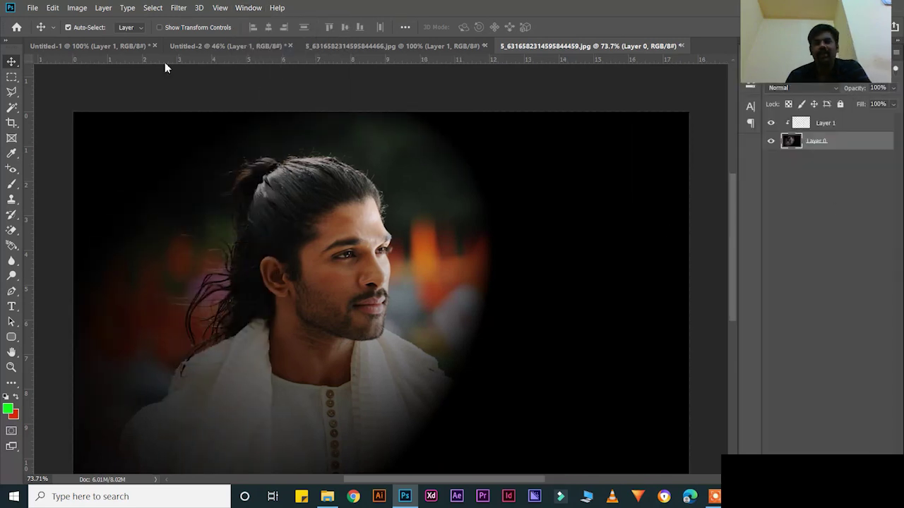
{"action": "left_click", "coordinate": [248, 7]}
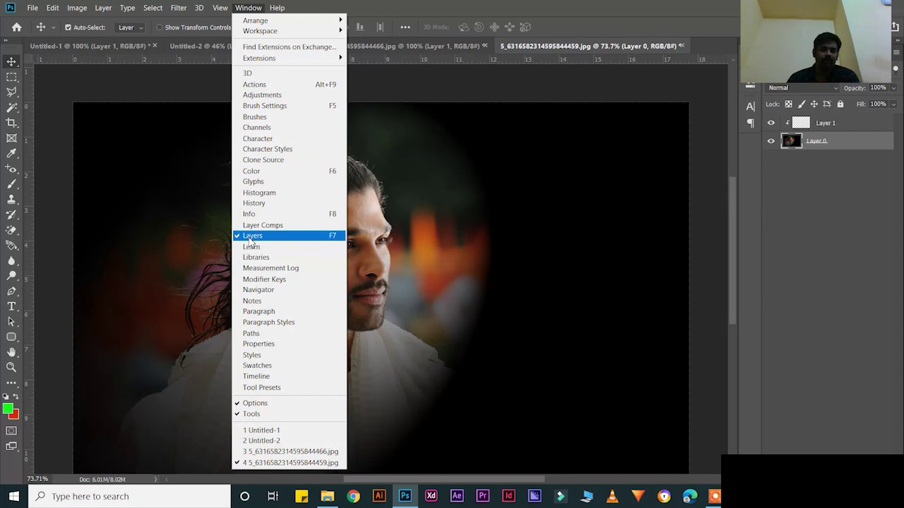
{"action": "left_click", "coordinate": [251, 236]}
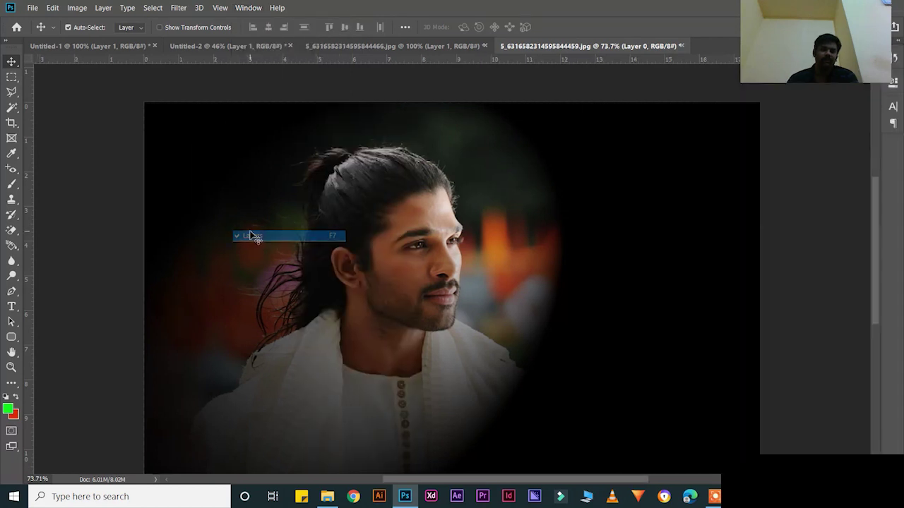
{"action": "left_click", "coordinate": [247, 8]}
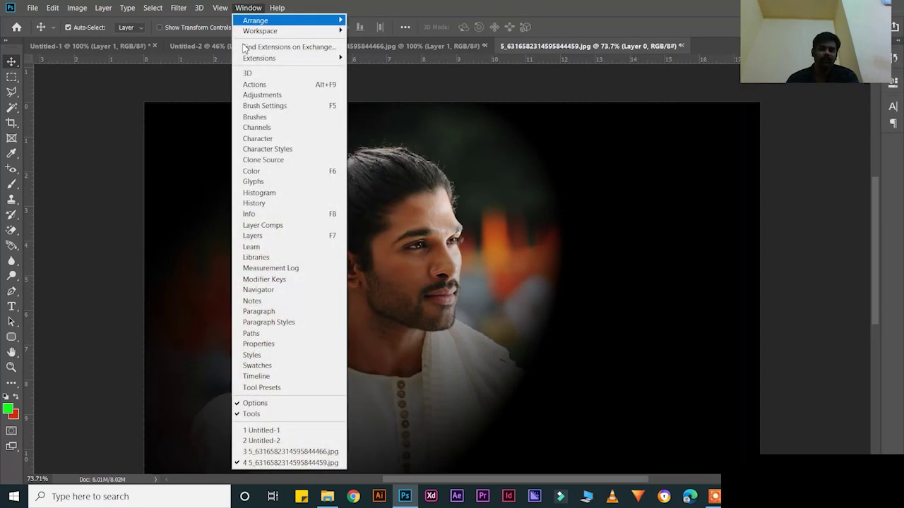
{"action": "left_click", "coordinate": [277, 239]}
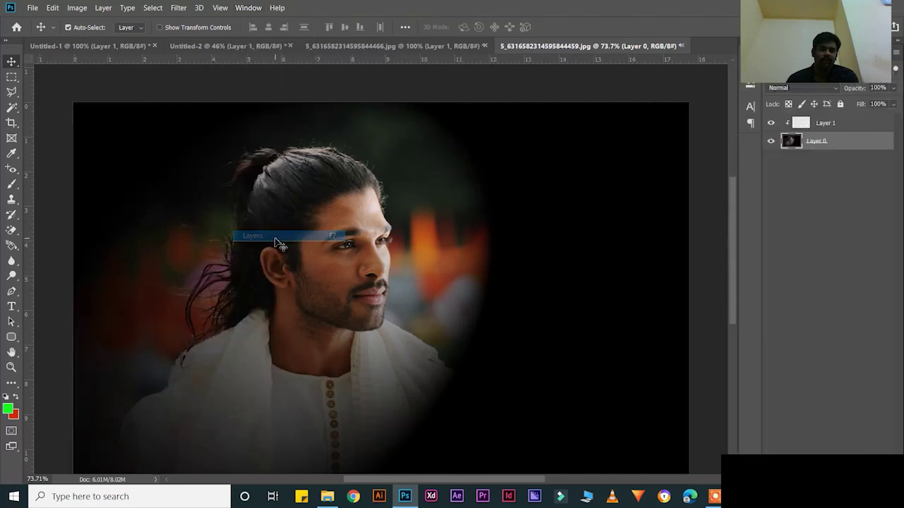
Step: Show the History panel and lengthen it to list the document's recorded states
{"action": "left_click", "coordinate": [236, 8]}
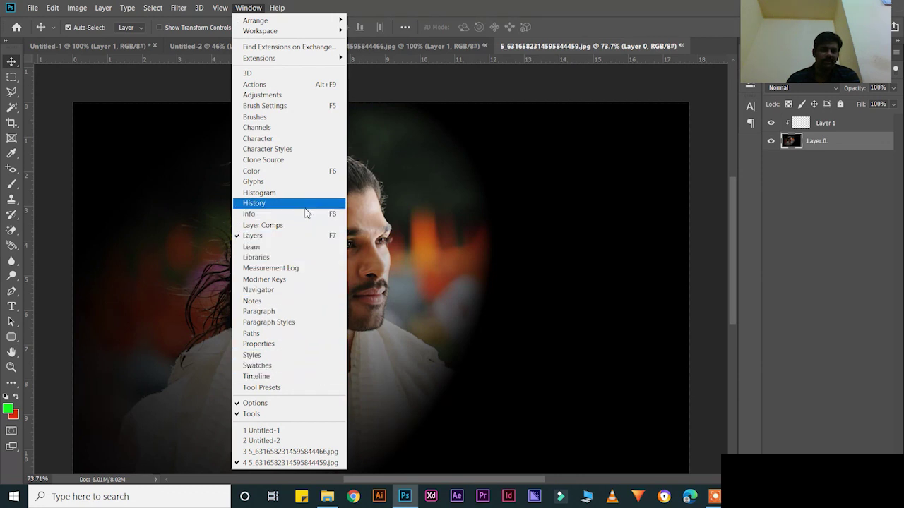
{"action": "left_click", "coordinate": [310, 203]}
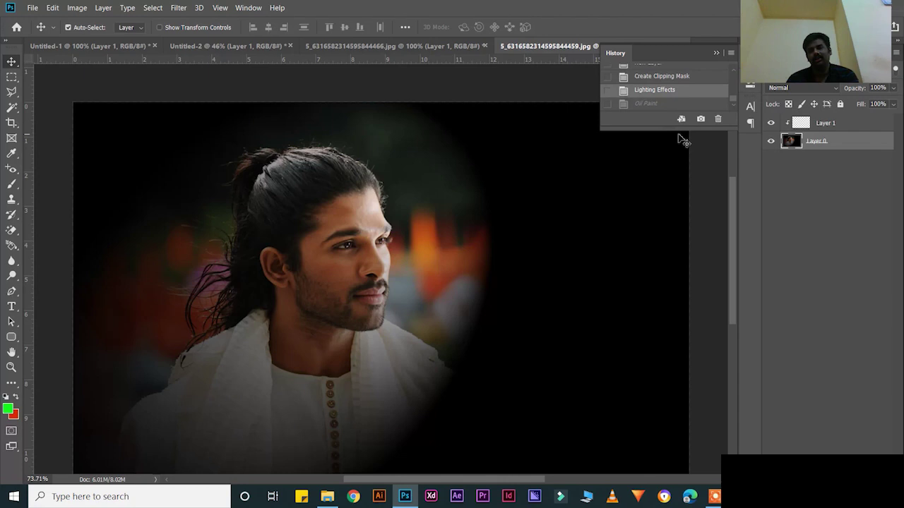
{"action": "left_click_drag", "start_coordinate": [678, 130], "coordinate": [673, 245]}
Step: Step forward through the recorded history states from Edit Type Layer, past Magic Wand, Brightness/Contrast and Rotate Canvas, to New Layer
{"action": "left_click", "coordinate": [659, 129]}
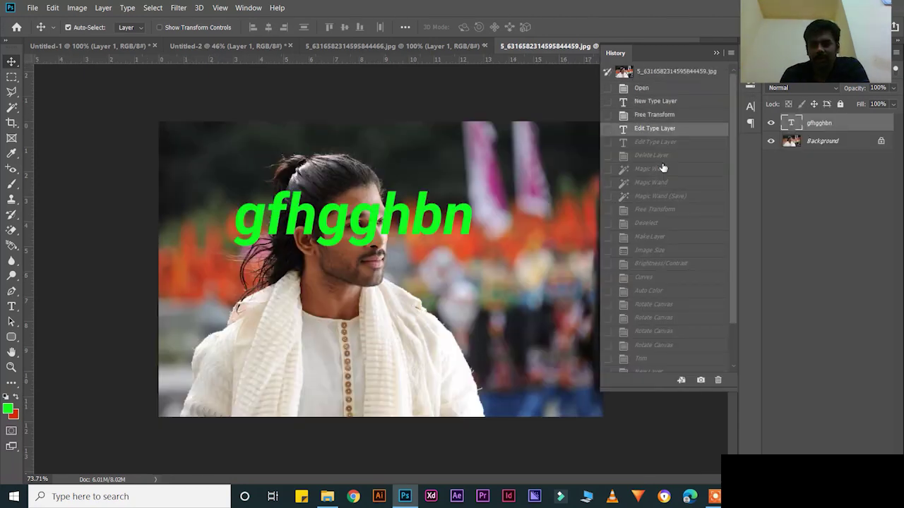
{"action": "left_click", "coordinate": [652, 184]}
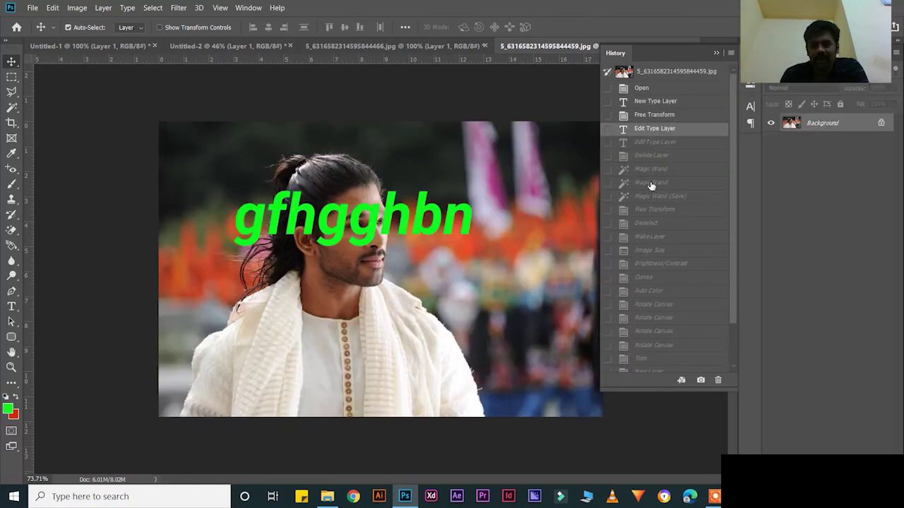
{"action": "left_click", "coordinate": [658, 224]}
{"action": "left_click", "coordinate": [654, 266]}
{"action": "scroll", "coordinate": [648, 321], "scroll_direction": "down", "scroll_amount": 2}
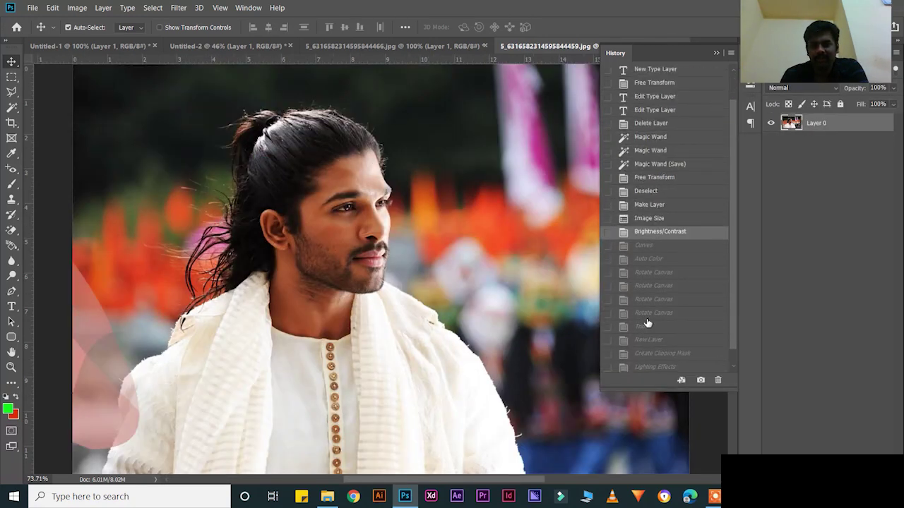
{"action": "left_click", "coordinate": [646, 314]}
{"action": "left_click", "coordinate": [649, 341]}
{"action": "scroll", "coordinate": [649, 339], "scroll_direction": "down", "scroll_amount": 1}
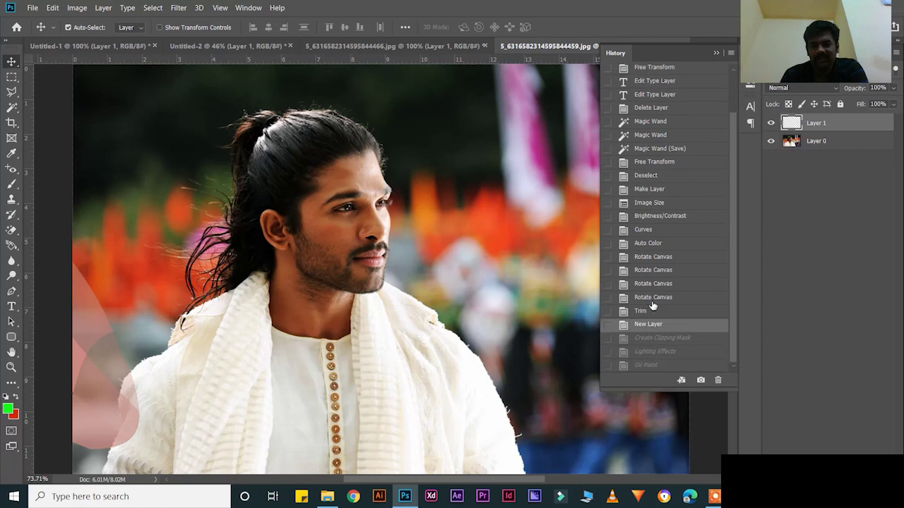
Step: Step back through the Rotate Canvas and Brightness/Contrast history states, returning the document to its early state with the gfhgghbn text layer
{"action": "left_click", "coordinate": [661, 353]}
{"action": "left_click", "coordinate": [660, 285]}
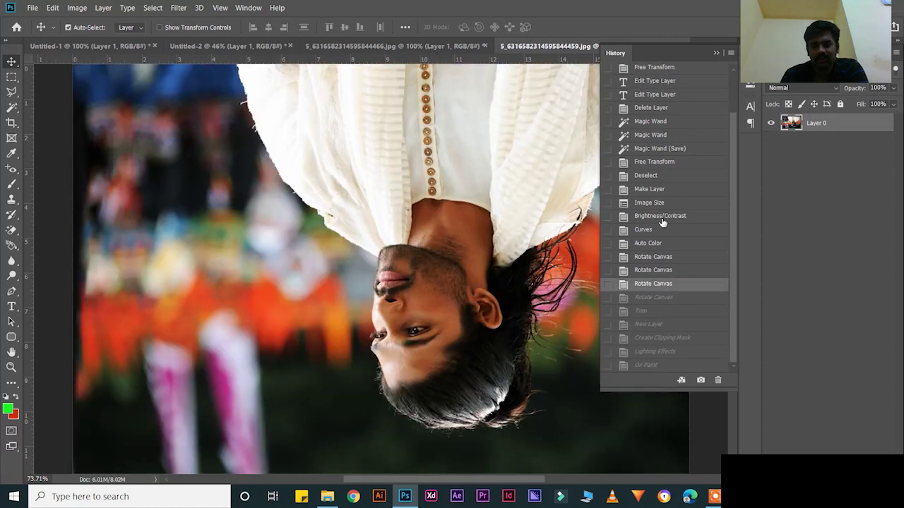
{"action": "left_click", "coordinate": [659, 216]}
{"action": "left_click", "coordinate": [646, 175]}
Step: Show the Info panel to view its colour, position and document-size fields, and collapse it again
{"action": "left_click", "coordinate": [178, 8]}
{"action": "mouse_move", "coordinate": [247, 8]}
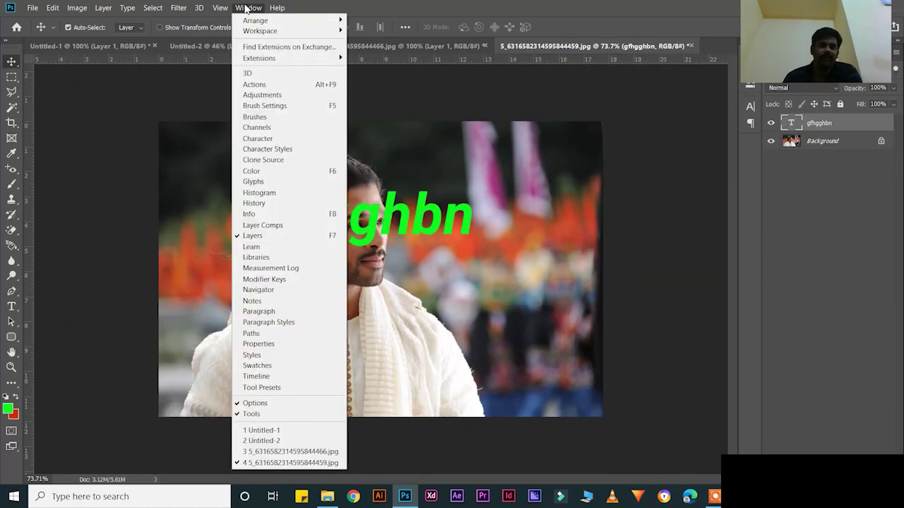
{"action": "left_click", "coordinate": [314, 214]}
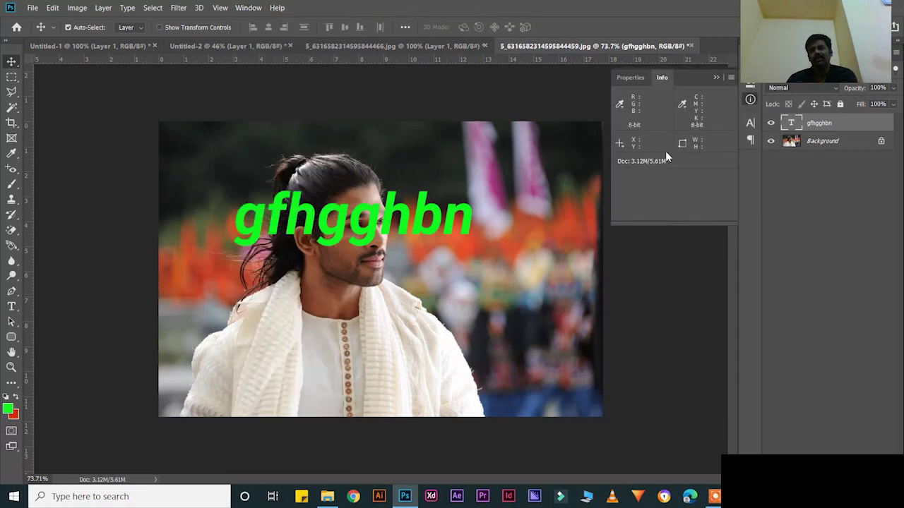
{"action": "left_click", "coordinate": [715, 77]}
Step: Show the Timeline panel and create a video timeline for the document with the gfhgghbn text
{"action": "left_click", "coordinate": [248, 8]}
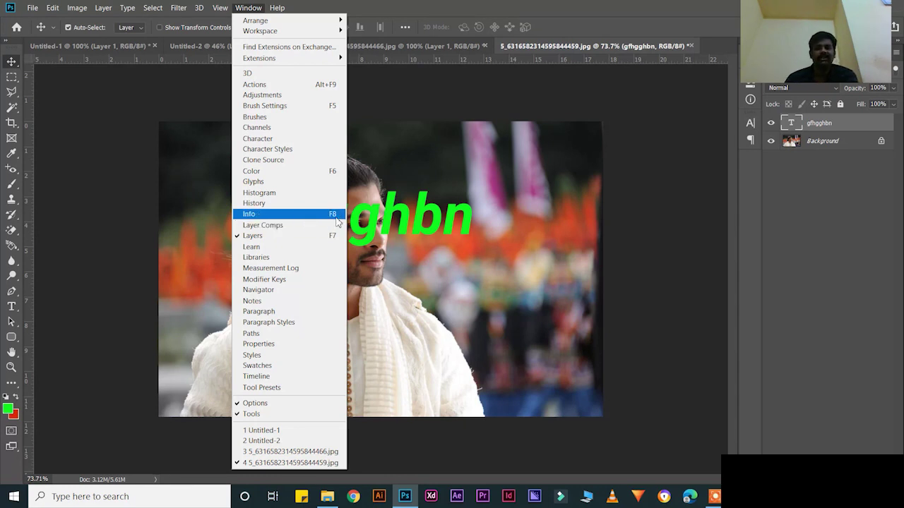
{"action": "left_click", "coordinate": [322, 380]}
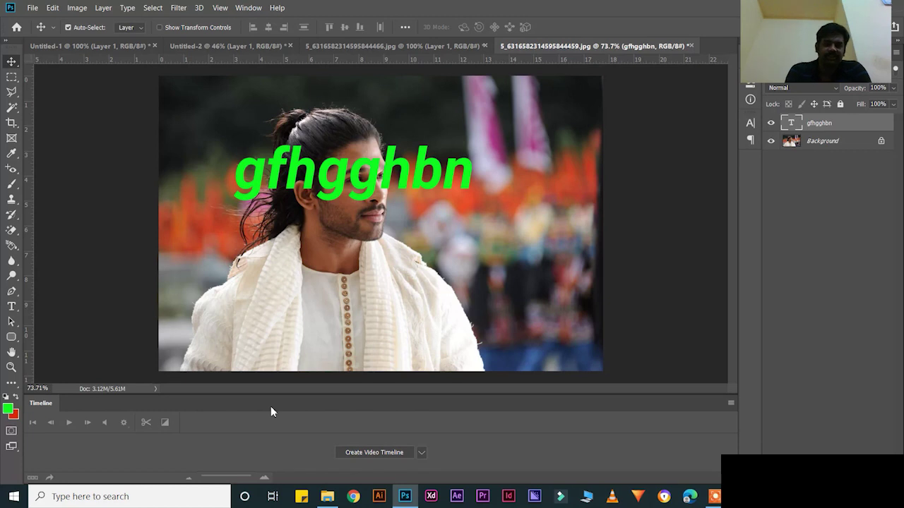
{"action": "left_click", "coordinate": [386, 452]}
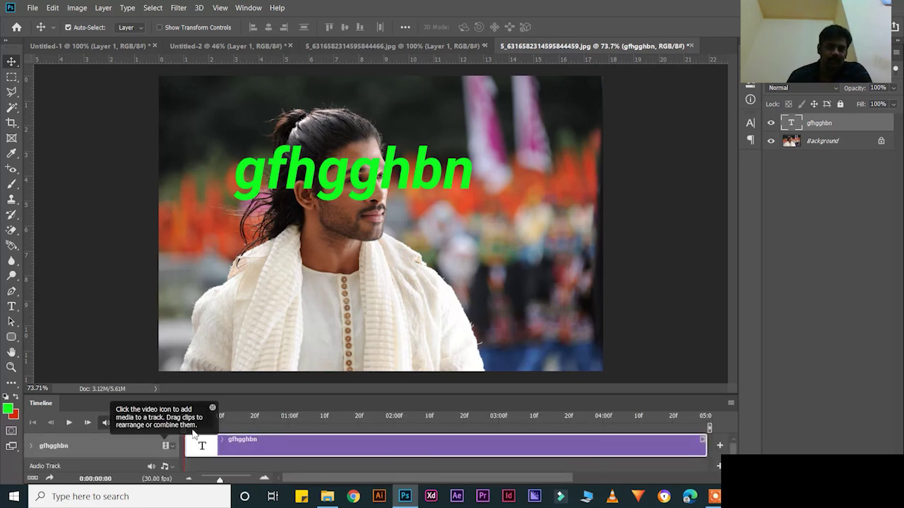
Step: Move the timeline playhead to 0:00:02:05 and hide the Timeline panel
{"action": "left_click_drag", "start_coordinate": [248, 419], "coordinate": [411, 418]}
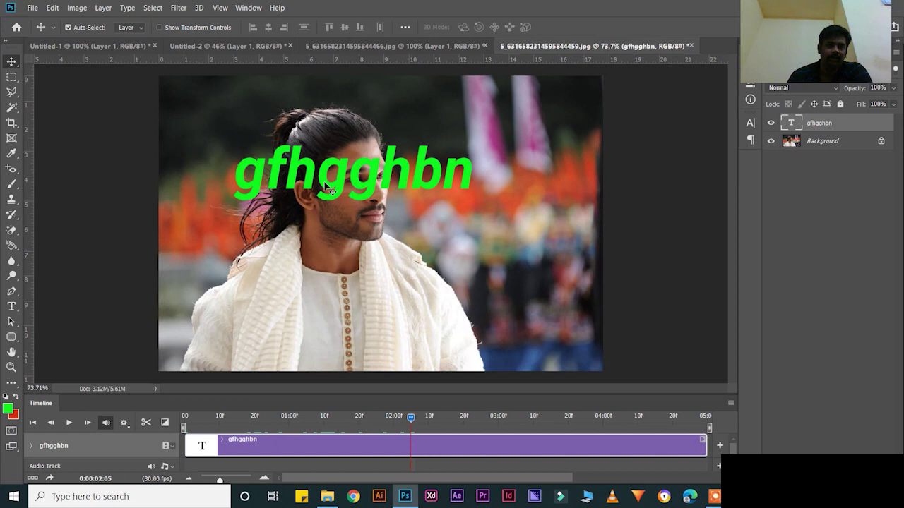
{"action": "left_click", "coordinate": [245, 7]}
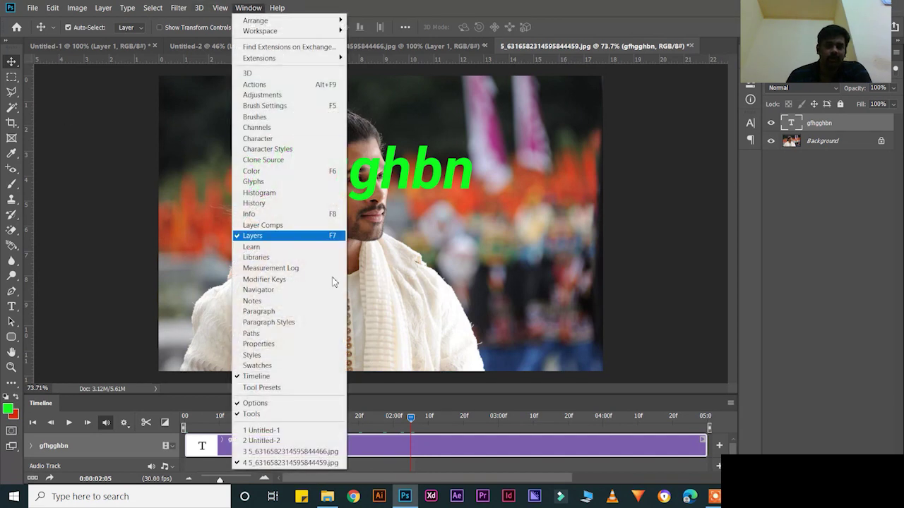
{"action": "left_click", "coordinate": [321, 377]}
Step: Show the Notes panel and switch to the Layer Comps panel grouped with it
{"action": "left_click", "coordinate": [248, 8]}
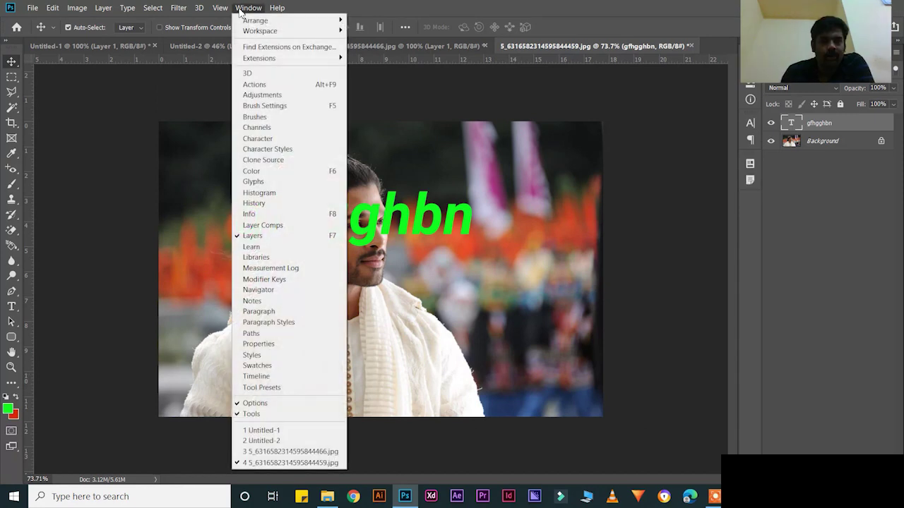
{"action": "left_click", "coordinate": [255, 304]}
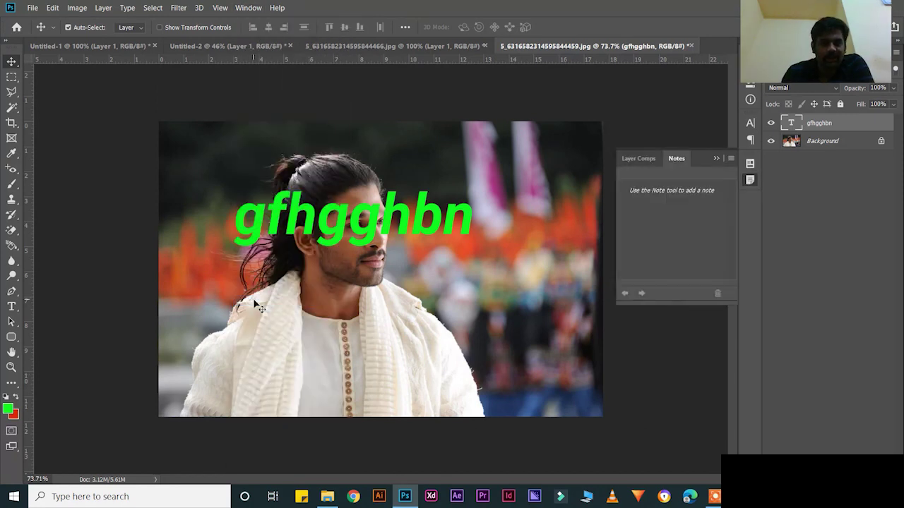
{"action": "left_click", "coordinate": [637, 159]}
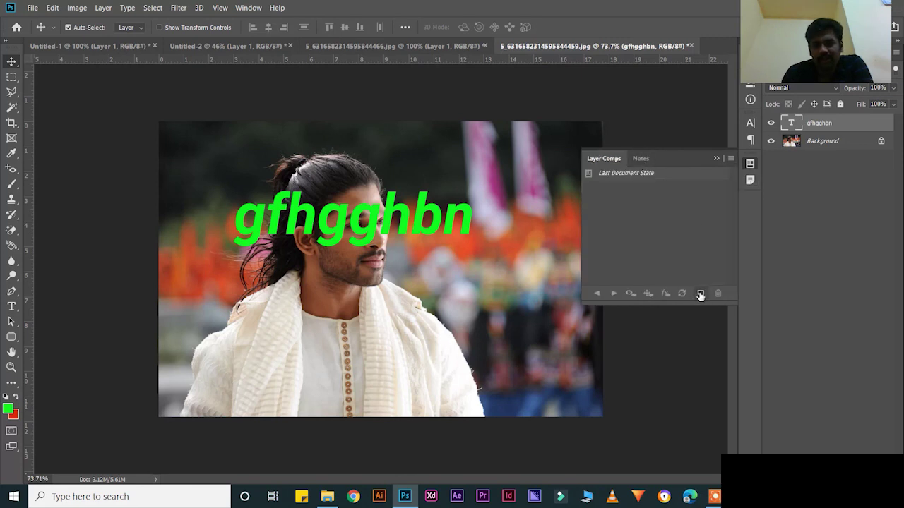
Step: Look over the Help commands, including About Plug-ins, and open the System Info report
{"action": "left_click", "coordinate": [277, 8]}
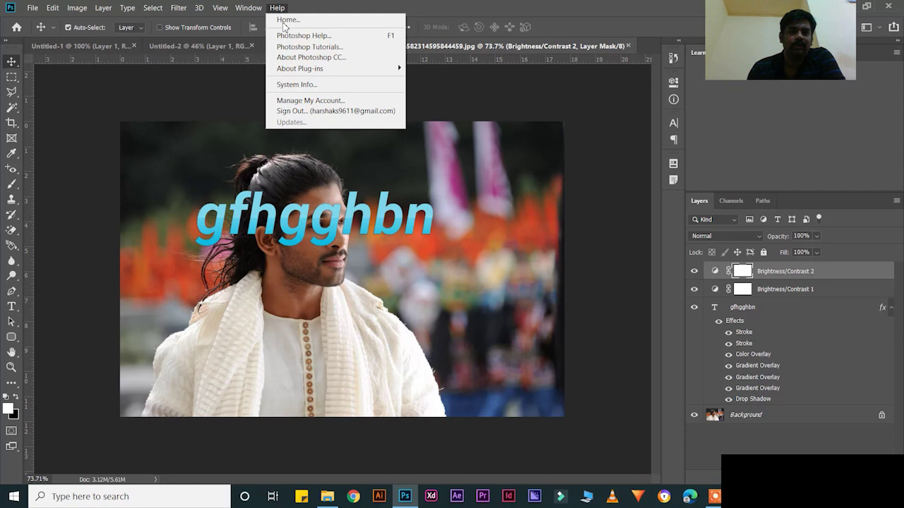
{"action": "mouse_move", "coordinate": [316, 70]}
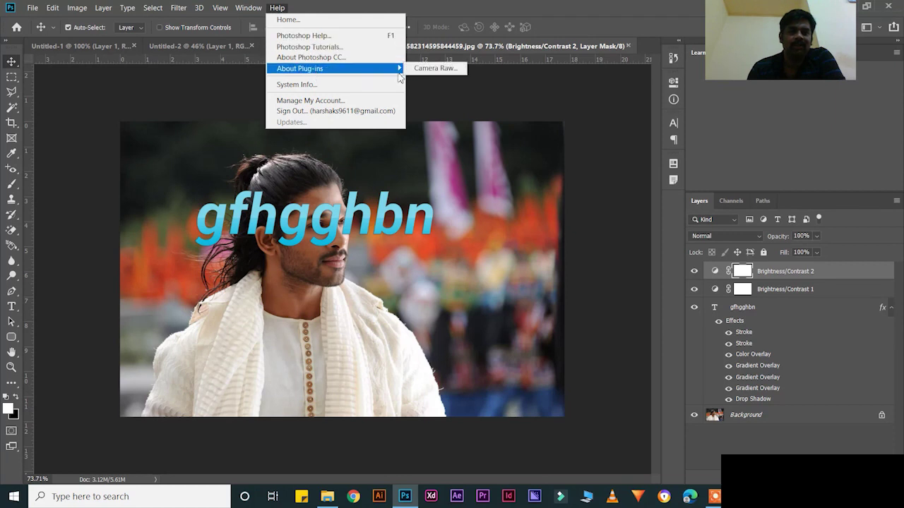
{"action": "left_click", "coordinate": [286, 85]}
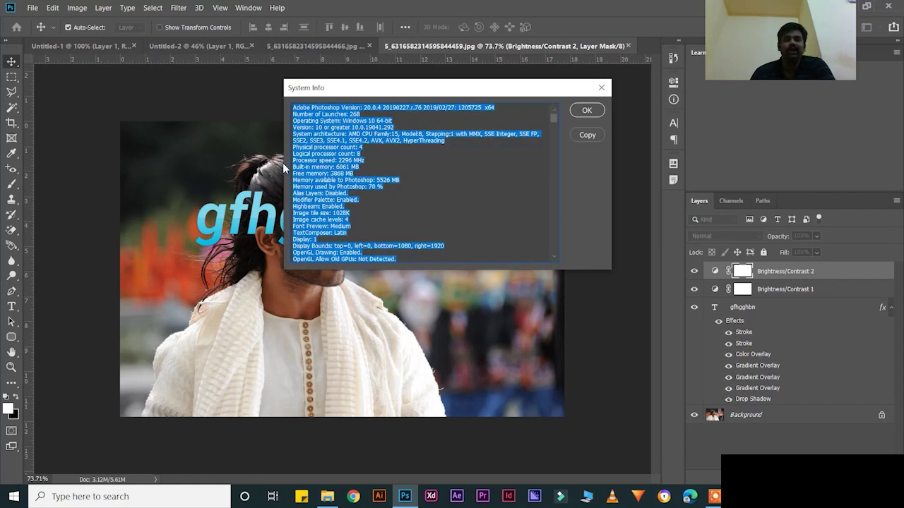
Step: Copy the entire System Info report, close it and leave Photoshop for the desktop
{"action": "left_click", "coordinate": [300, 120]}
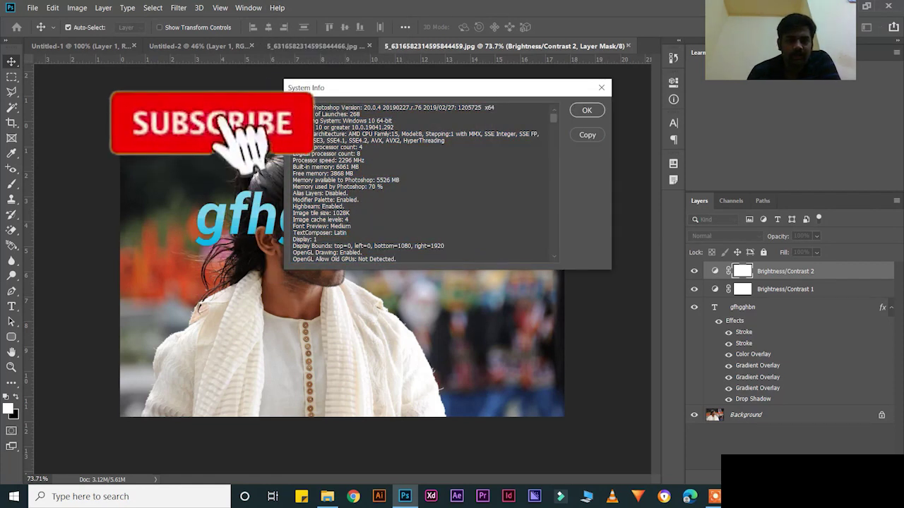
{"action": "left_click_drag", "start_coordinate": [297, 107], "coordinate": [535, 497]}
{"action": "left_click", "coordinate": [585, 137]}
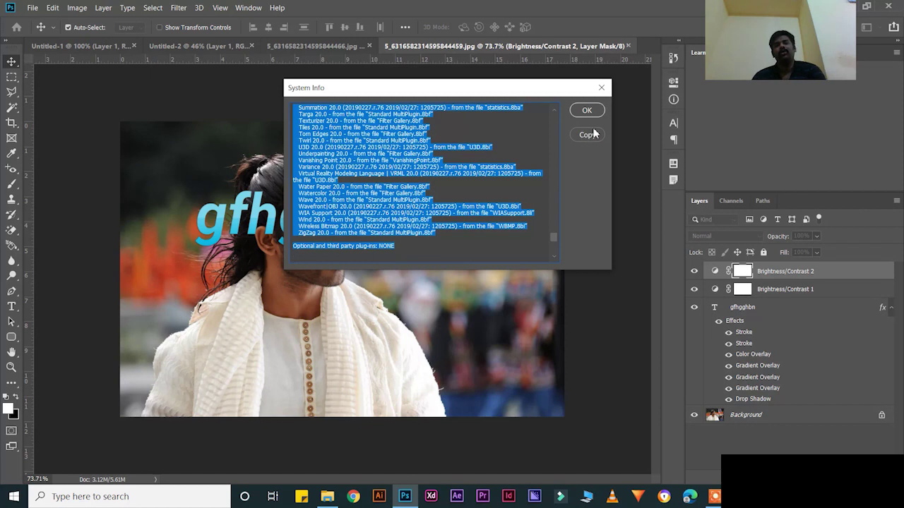
{"action": "left_click", "coordinate": [597, 111]}
{"action": "left_click", "coordinate": [899, 10]}
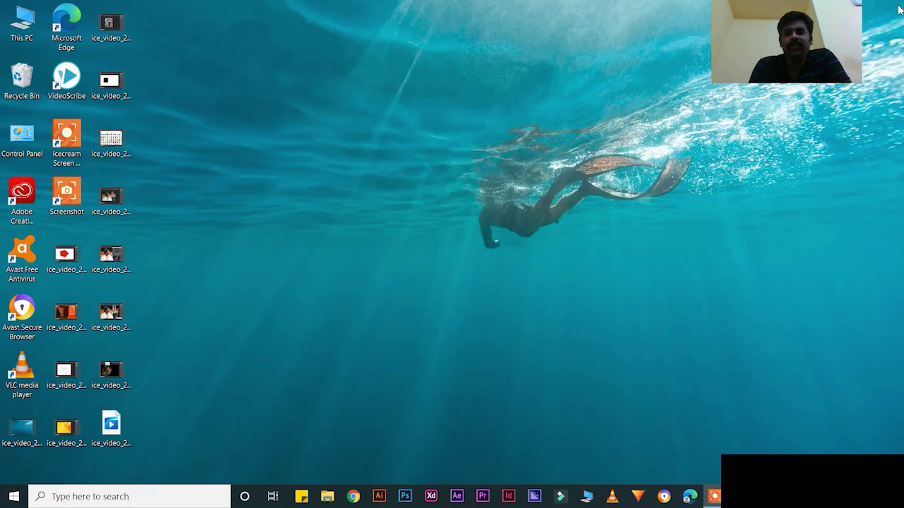